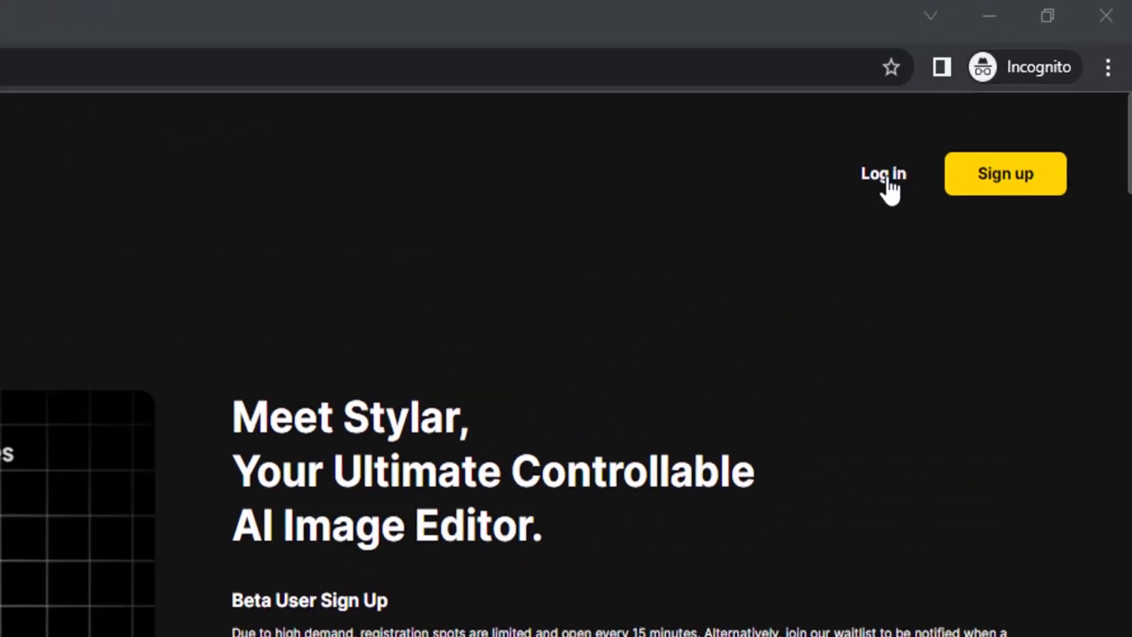
Log in to Stylar with a Google account.
click(844, 205)
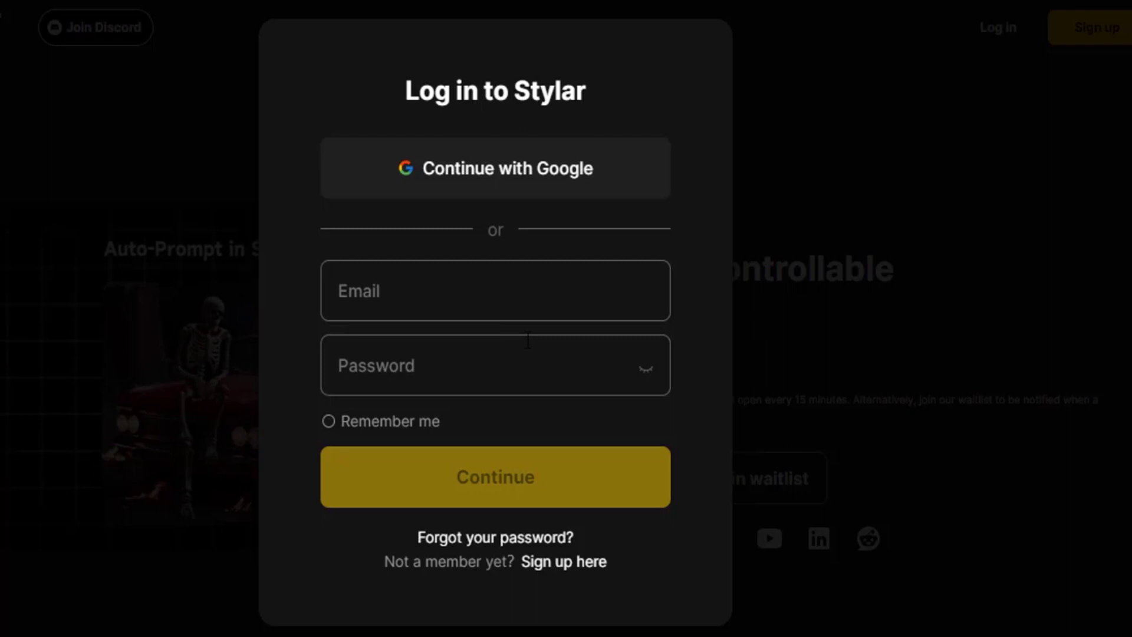
click(545, 174)
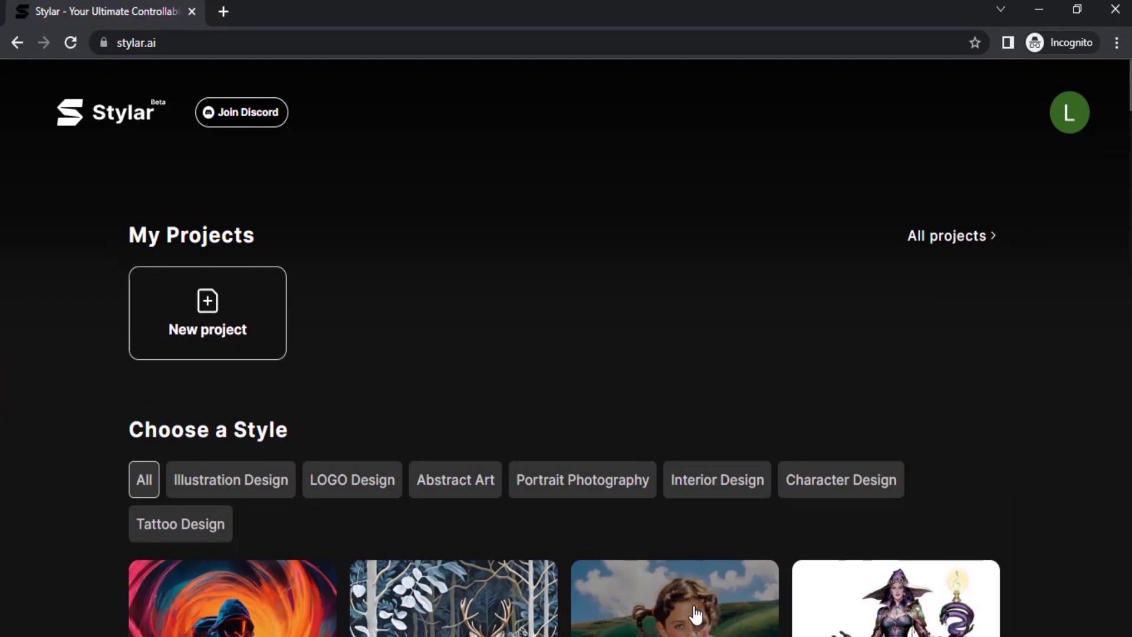
Scroll through the Choose a Style gallery to find the Ethereal Enchantments style.
scroll(950, 367, down, 9)
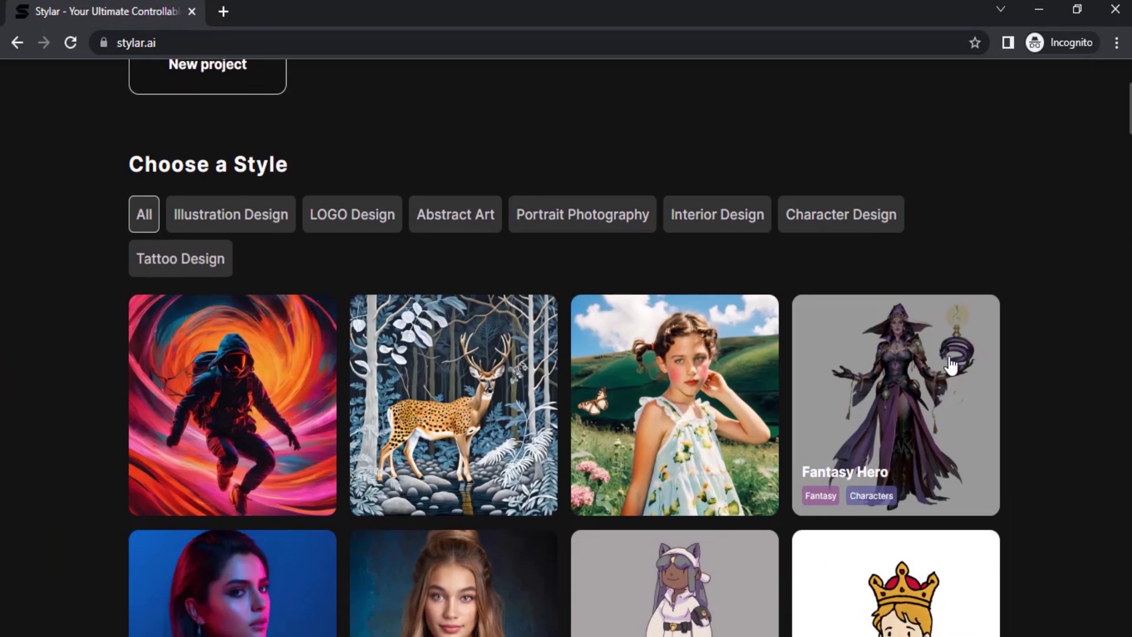
scroll(283, 277, up, 3)
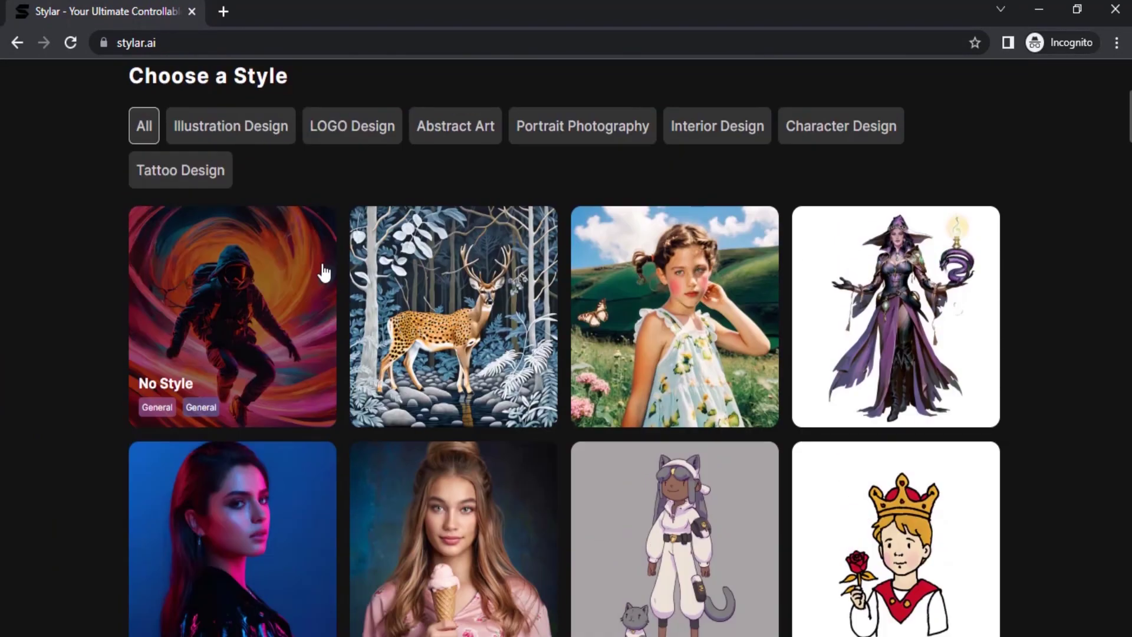
scroll(358, 313, up, 2)
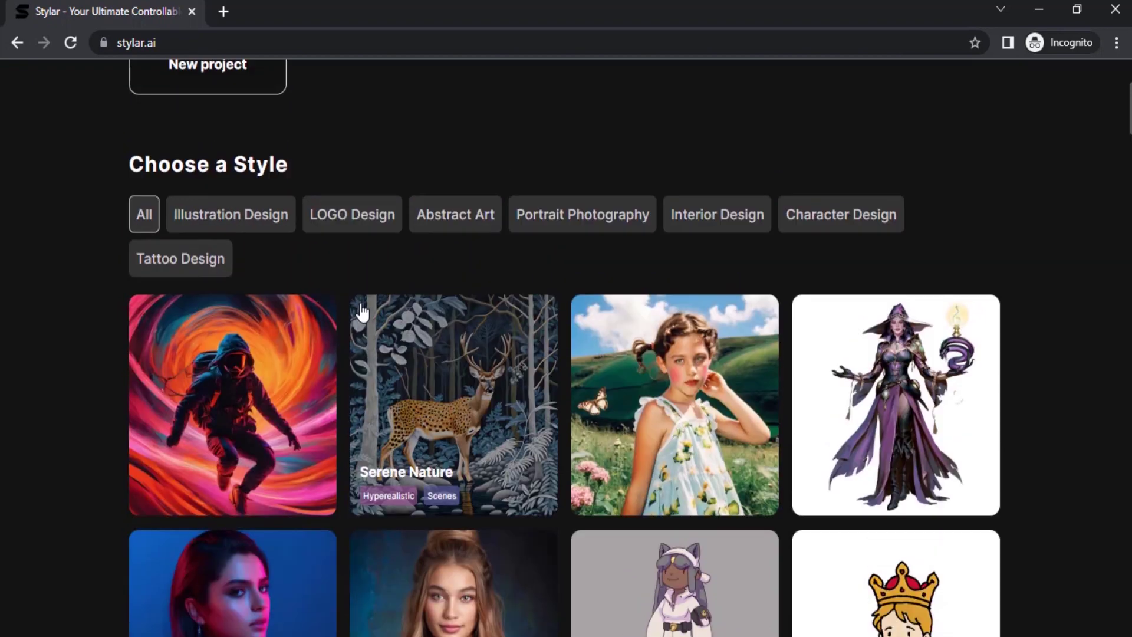
scroll(799, 457, down, 2)
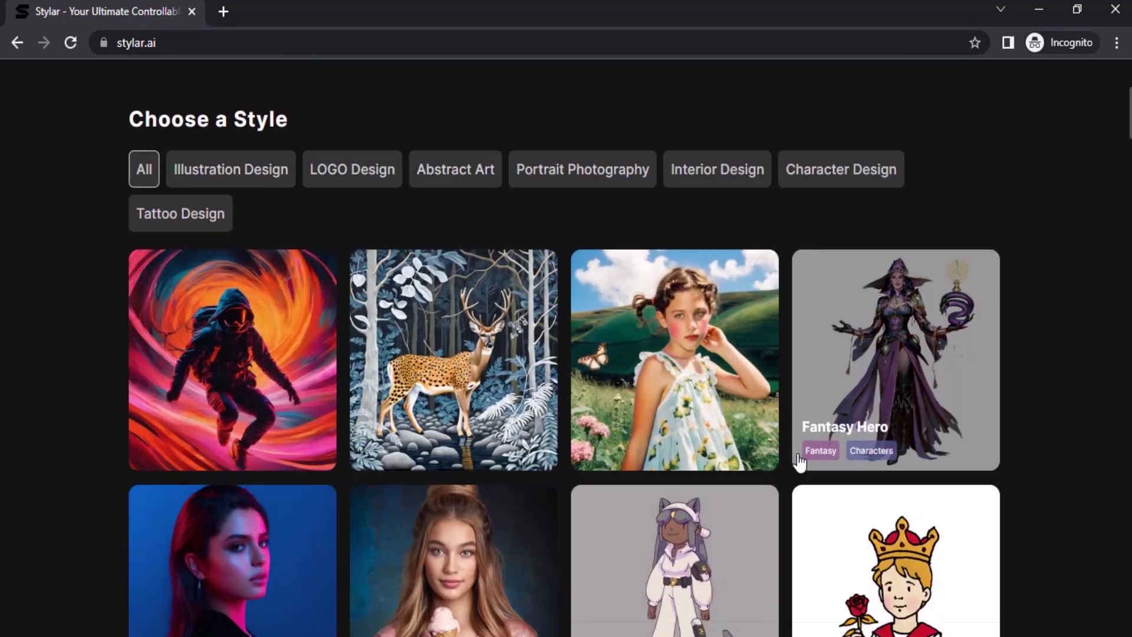
scroll(798, 460, up, 5)
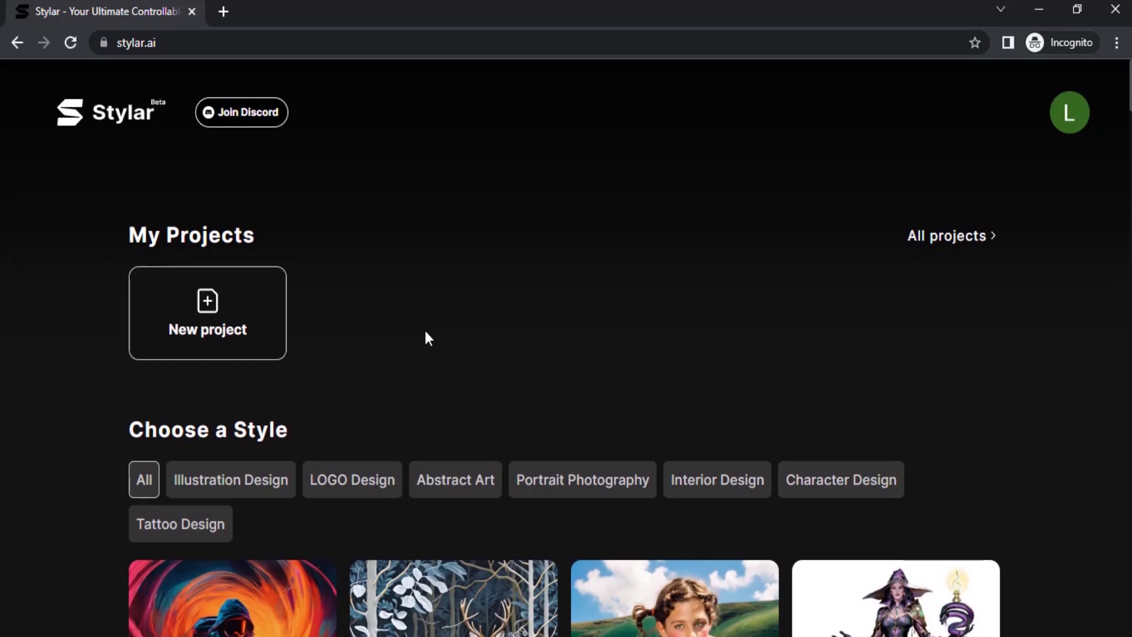
scroll(429, 334, down, 2)
scroll(432, 328, down, 3)
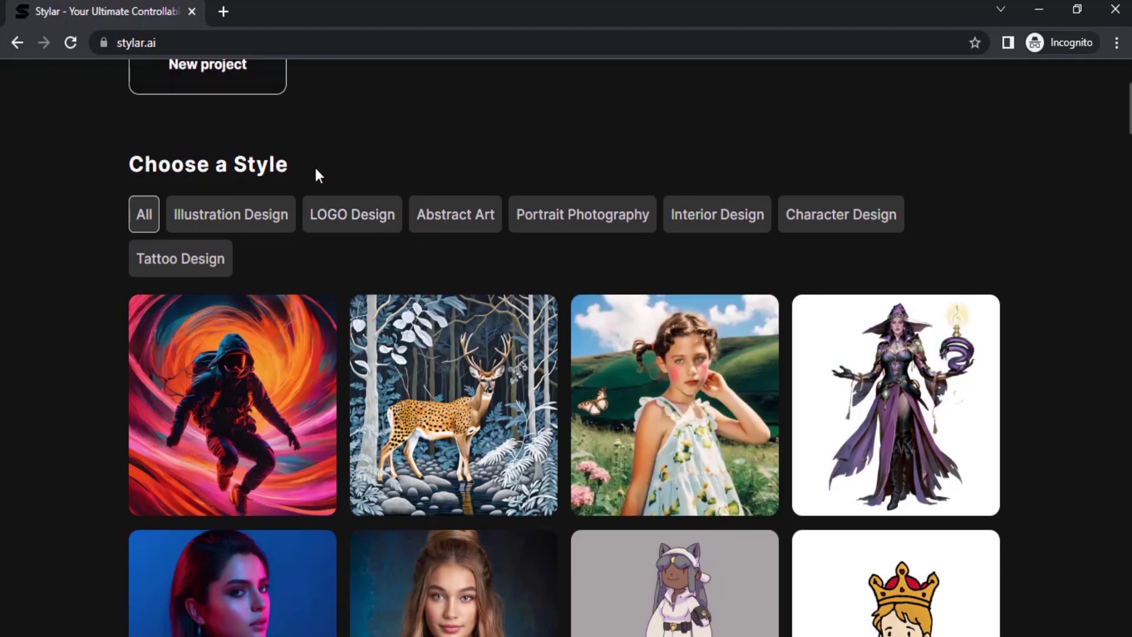
scroll(313, 168, up, 2)
scroll(192, 196, down, 2)
scroll(607, 377, down, 3)
scroll(531, 377, up, 3)
scroll(1001, 398, down, 10)
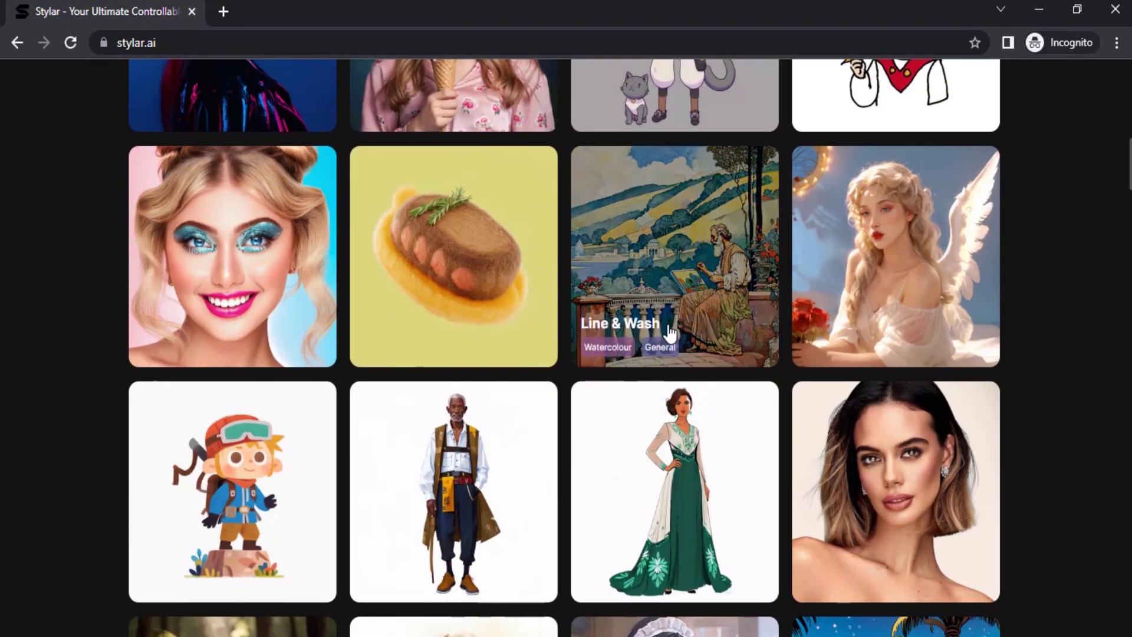
scroll(670, 328, down, 7)
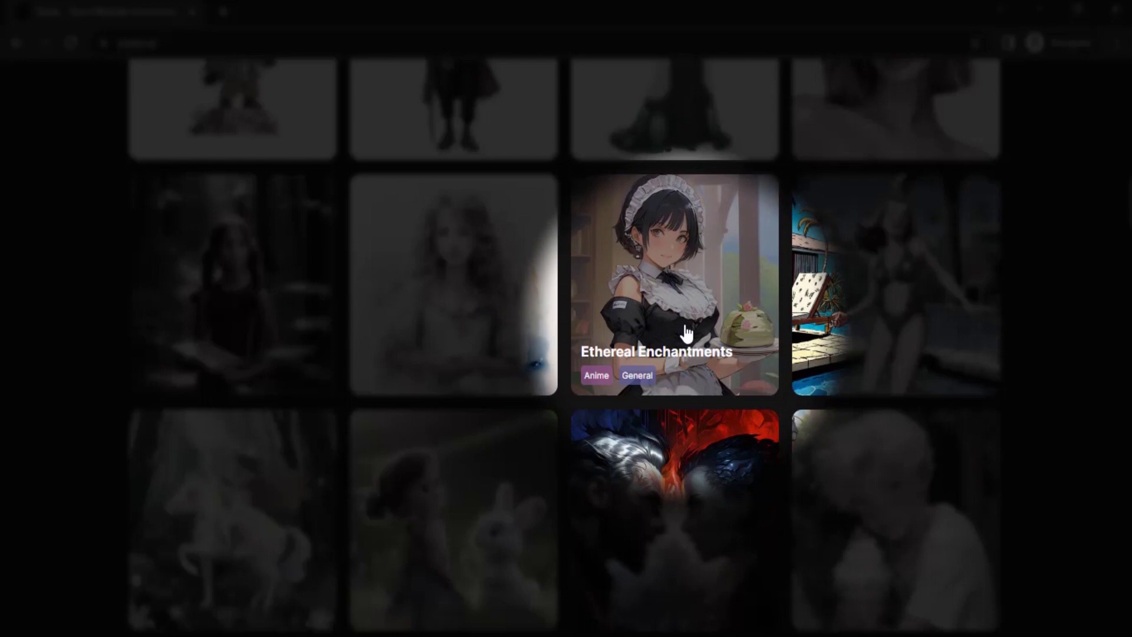
scroll(687, 327, down, 3)
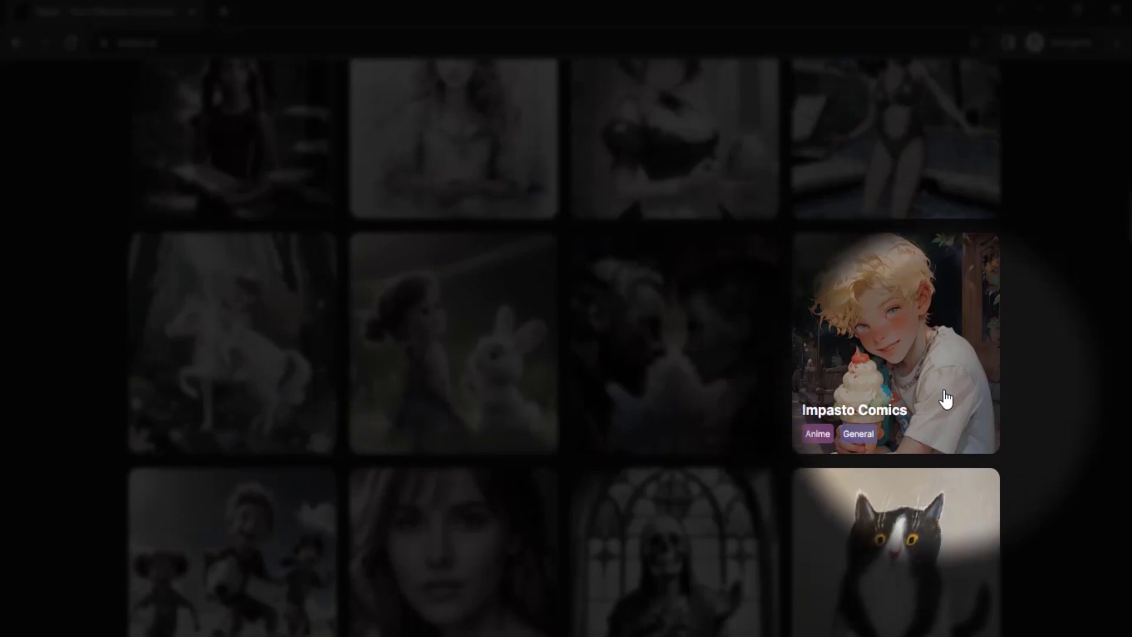
scroll(945, 399, down, 2)
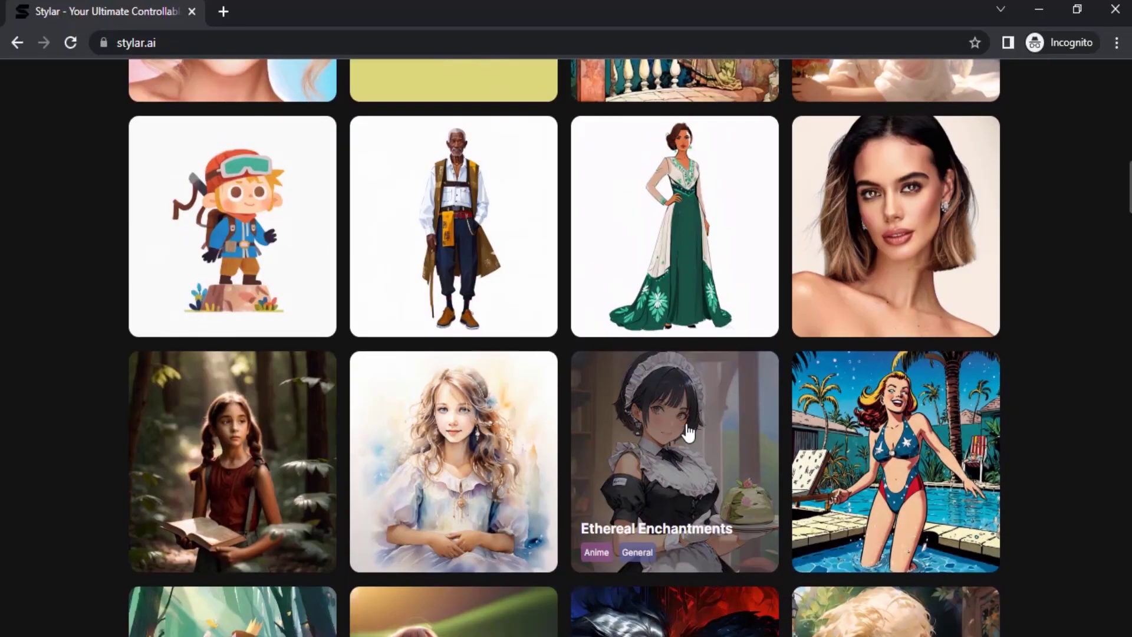
Start a new canvas from Ethereal Enchantments and switch it to Image-to-Image mode.
click(689, 433)
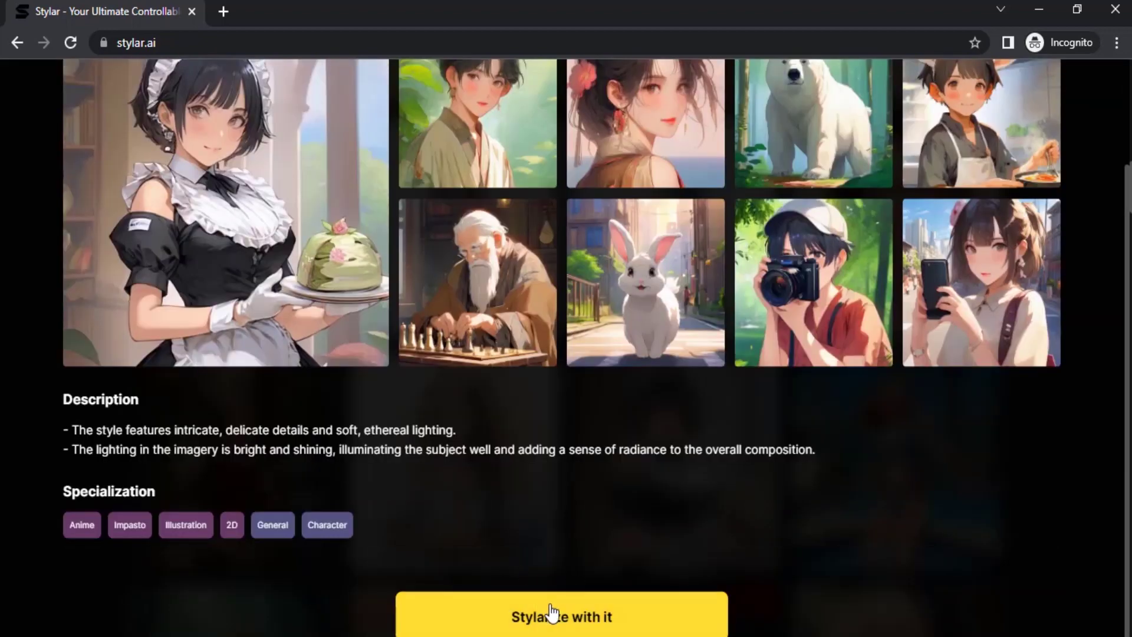
click(609, 622)
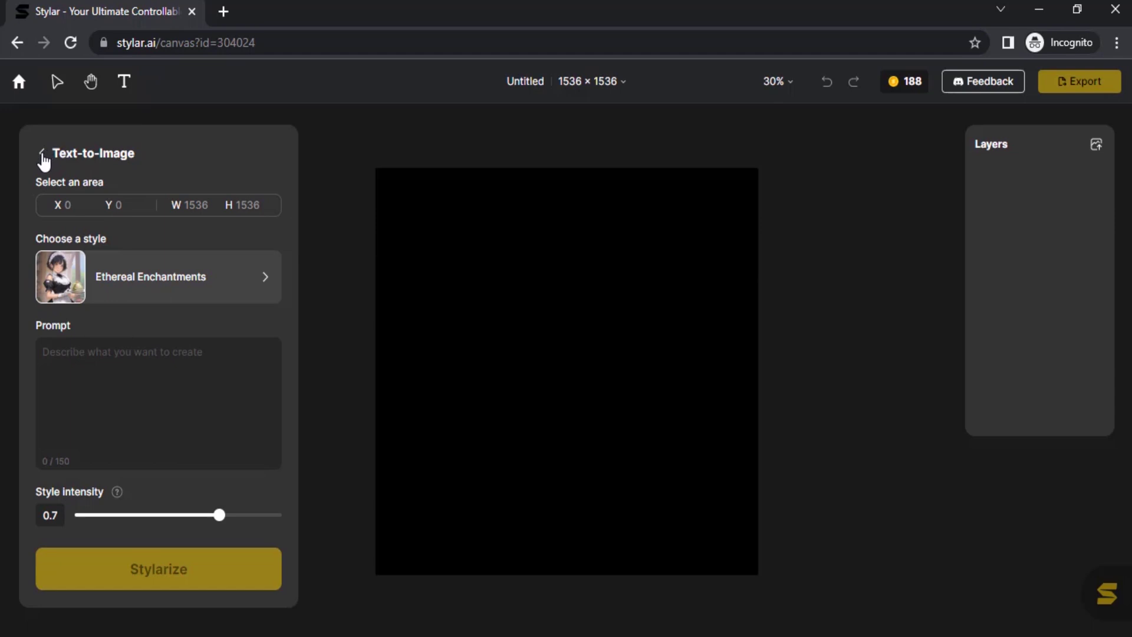
click(43, 157)
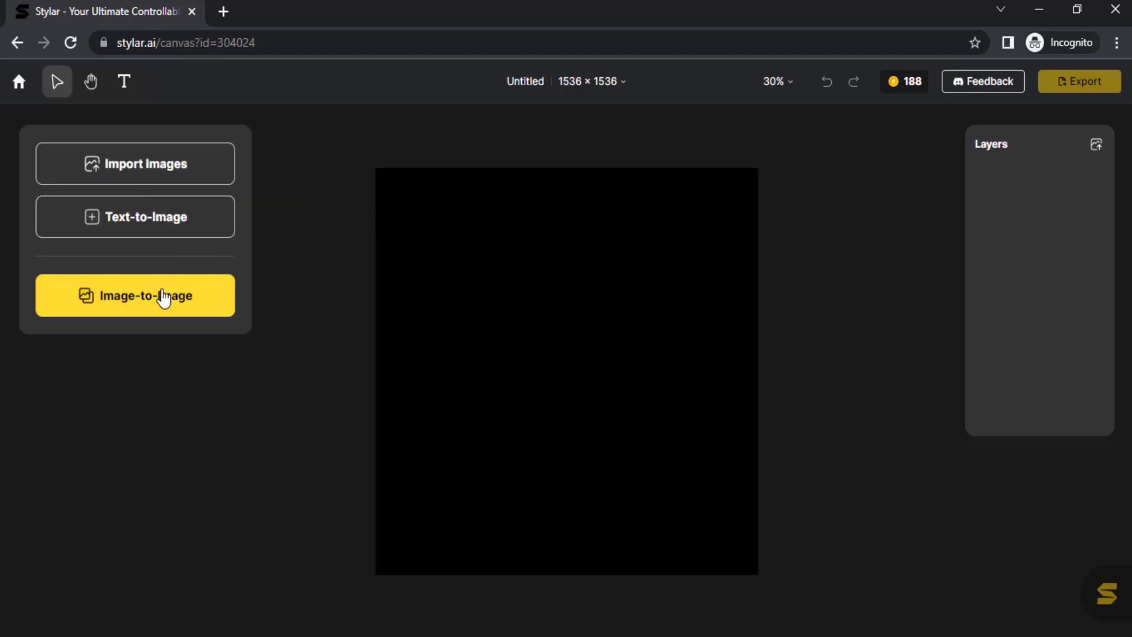
click(163, 299)
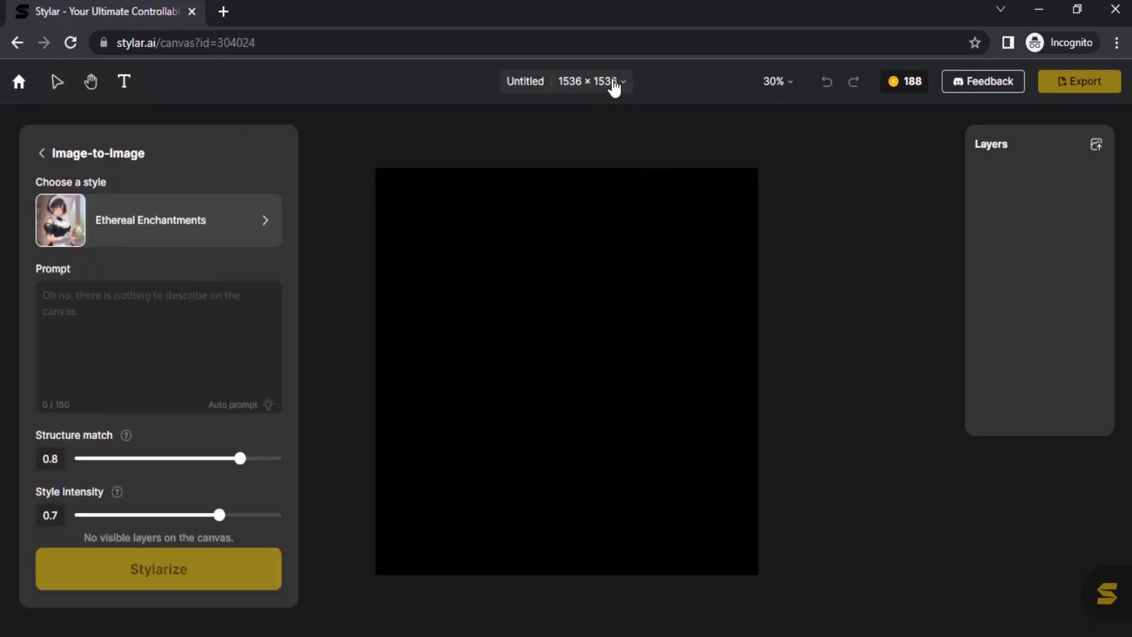
Rename the project to 'Trial' and resize the canvas to 9:16 (864 × 1536).
click(613, 82)
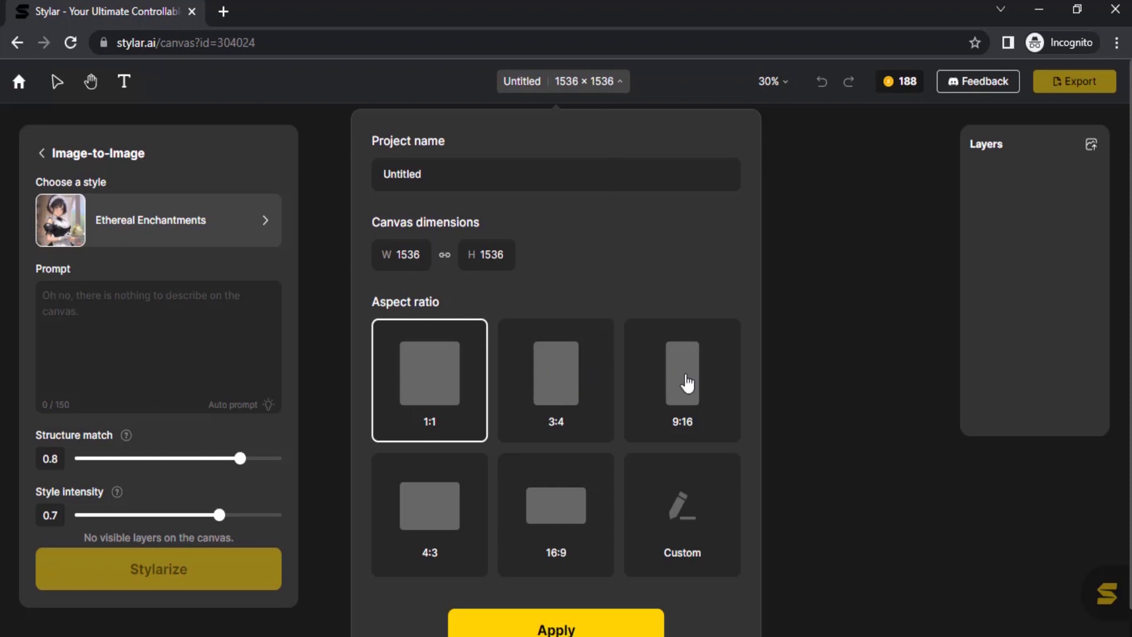
click(687, 383)
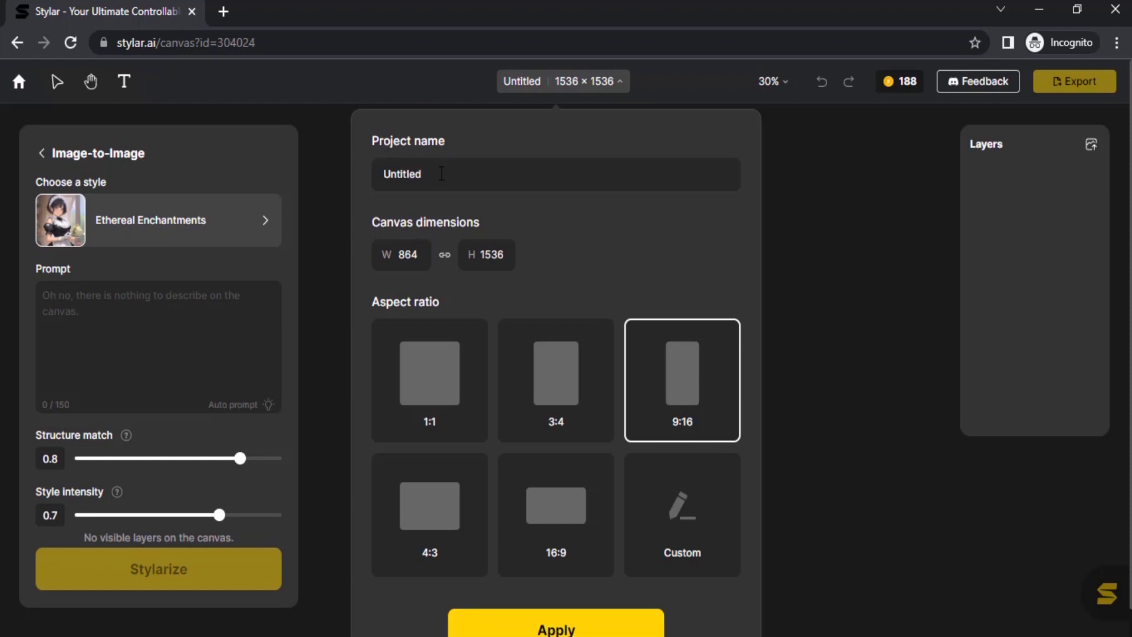
drag(442, 174, 407, 175)
click(339, 177)
click(566, 81)
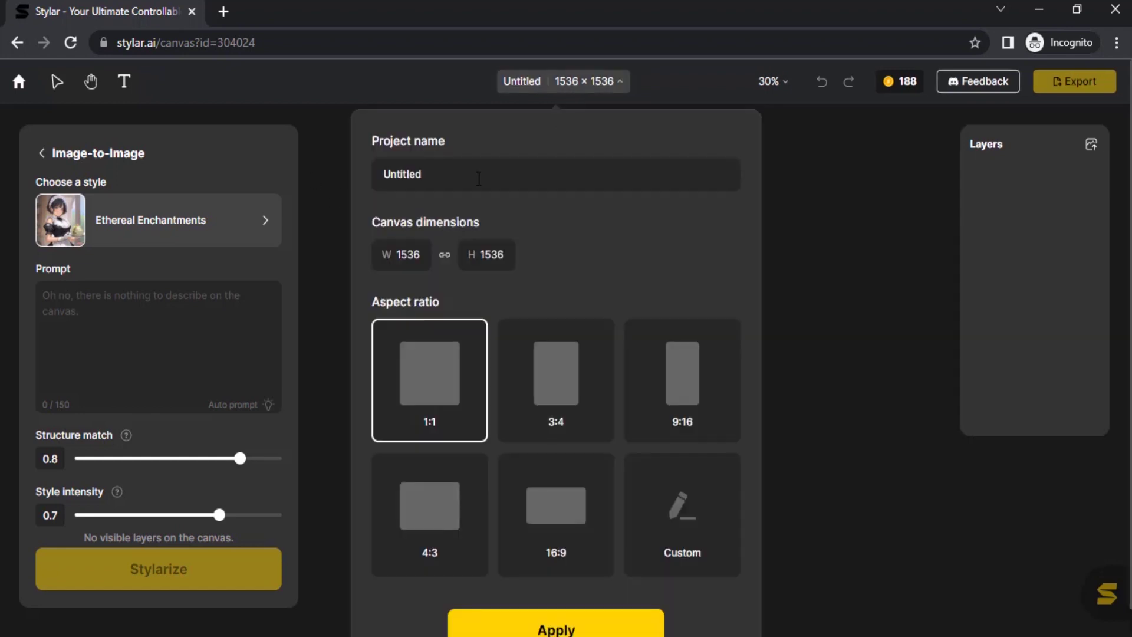
click(338, 177)
click(556, 88)
double_click(452, 184)
key(BackSpace)
text(Trial)
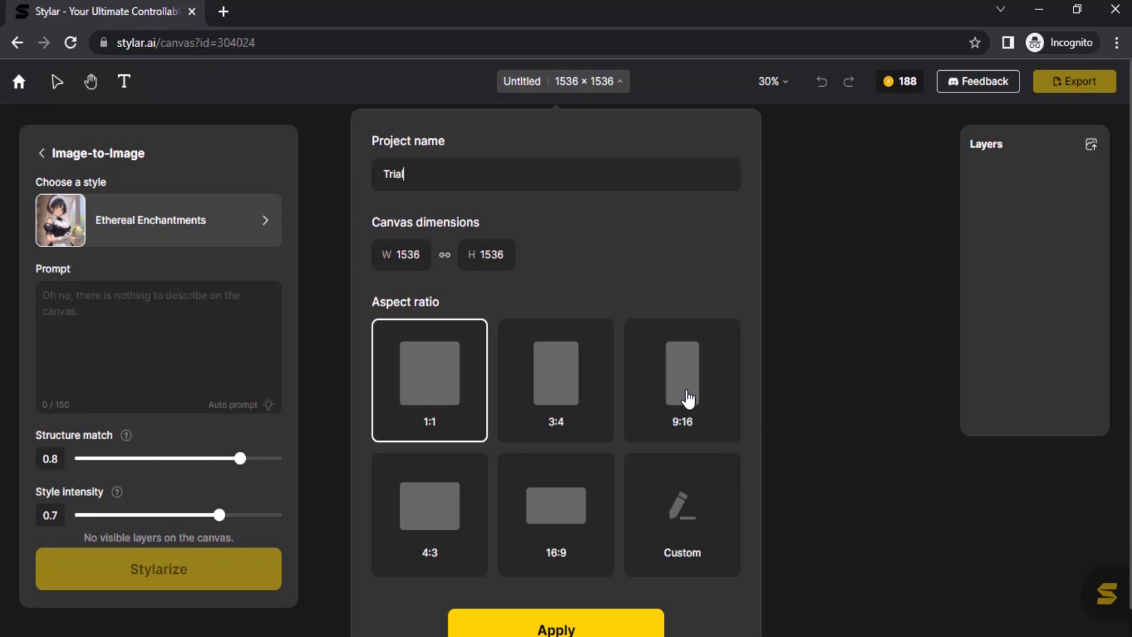
click(688, 399)
scroll(620, 507, down, 1)
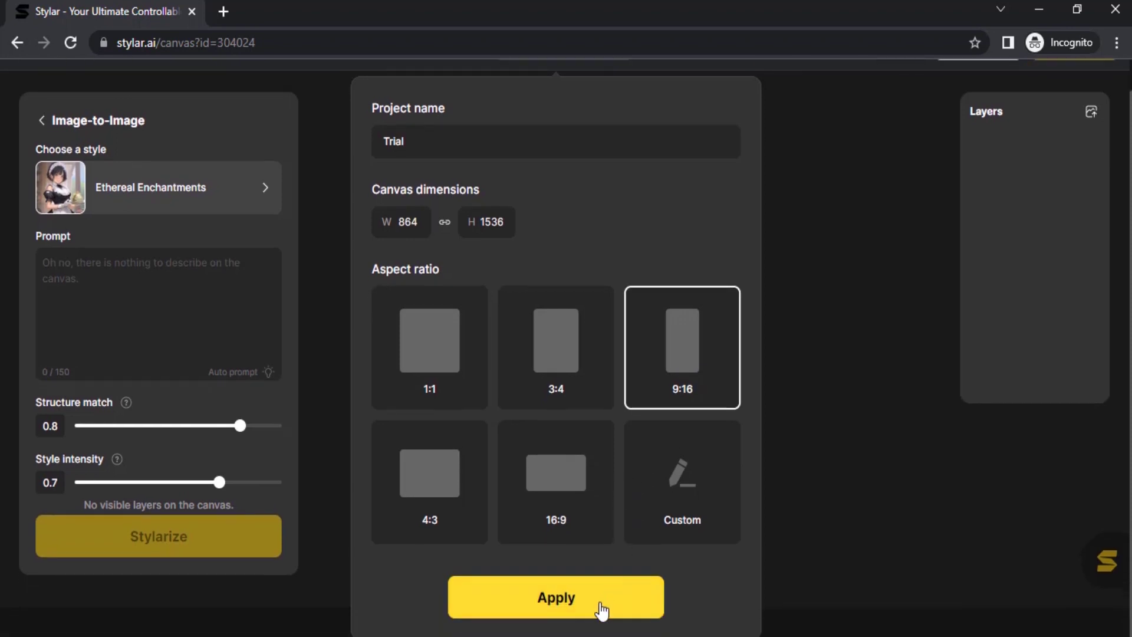
click(598, 605)
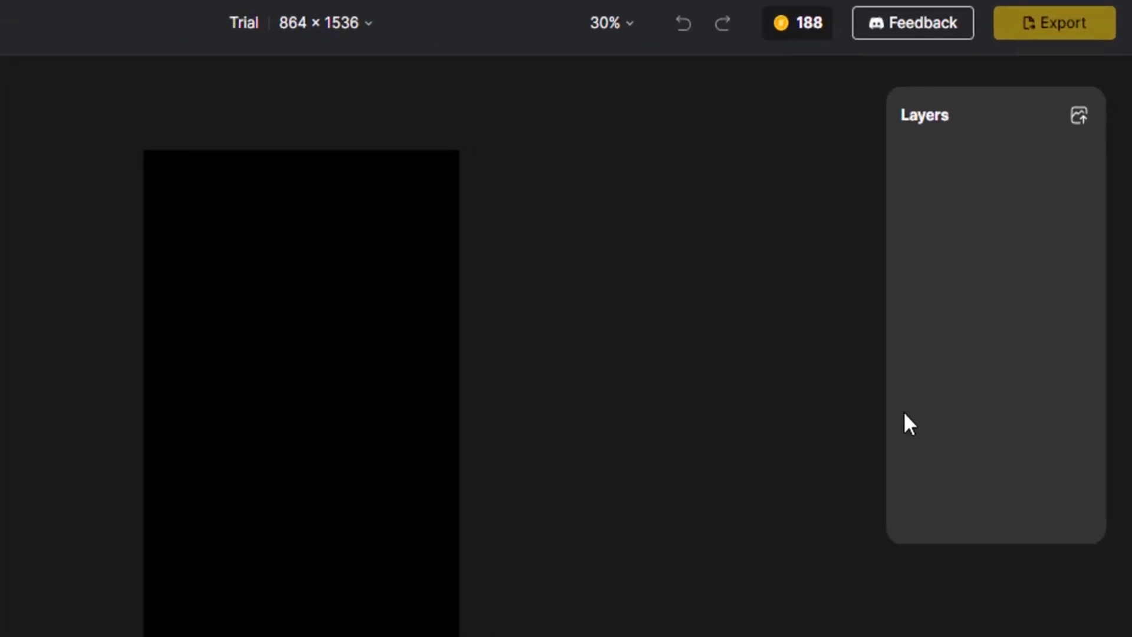
Import the portrait photo from Downloads, move it to the top and scale it to full canvas height.
click(1081, 121)
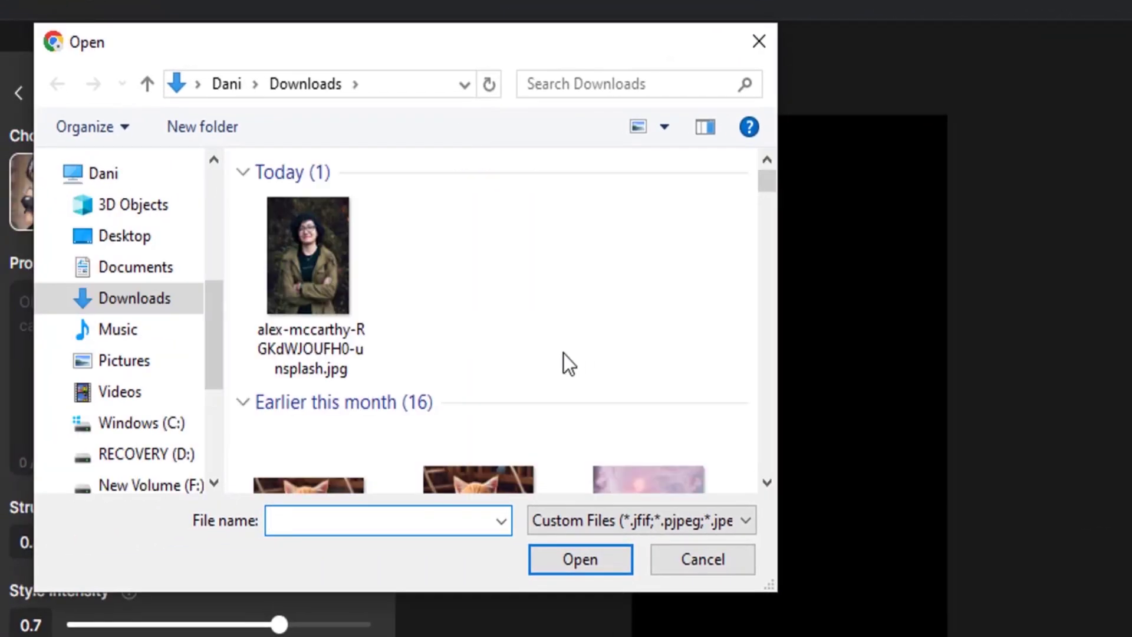
double_click(310, 260)
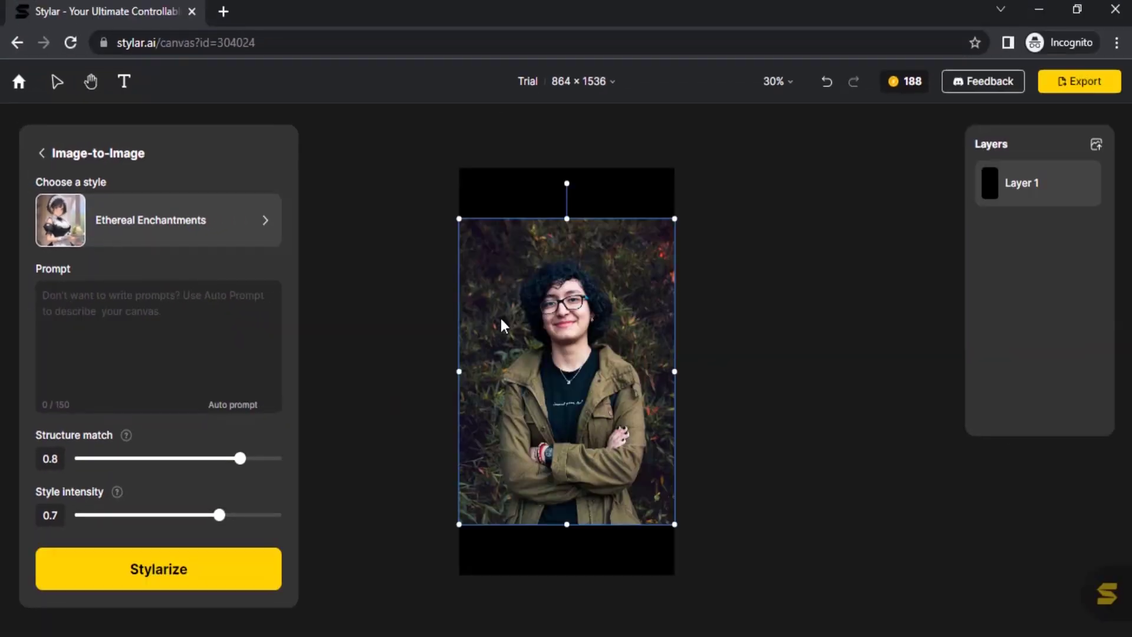
drag(571, 227, 569, 192)
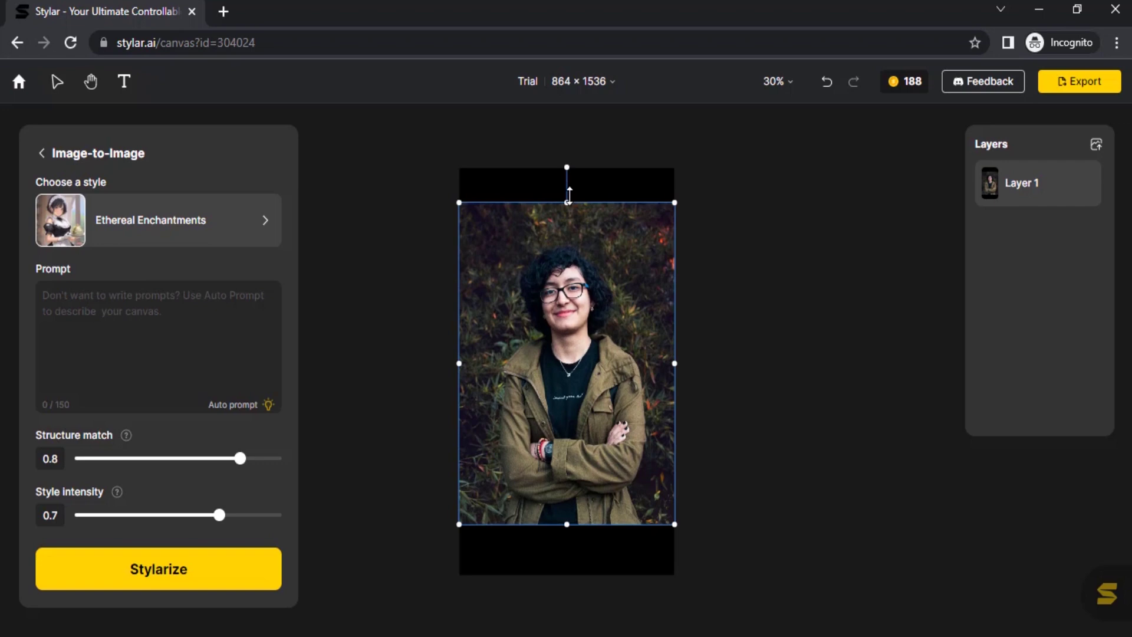
key(ctrl+z)
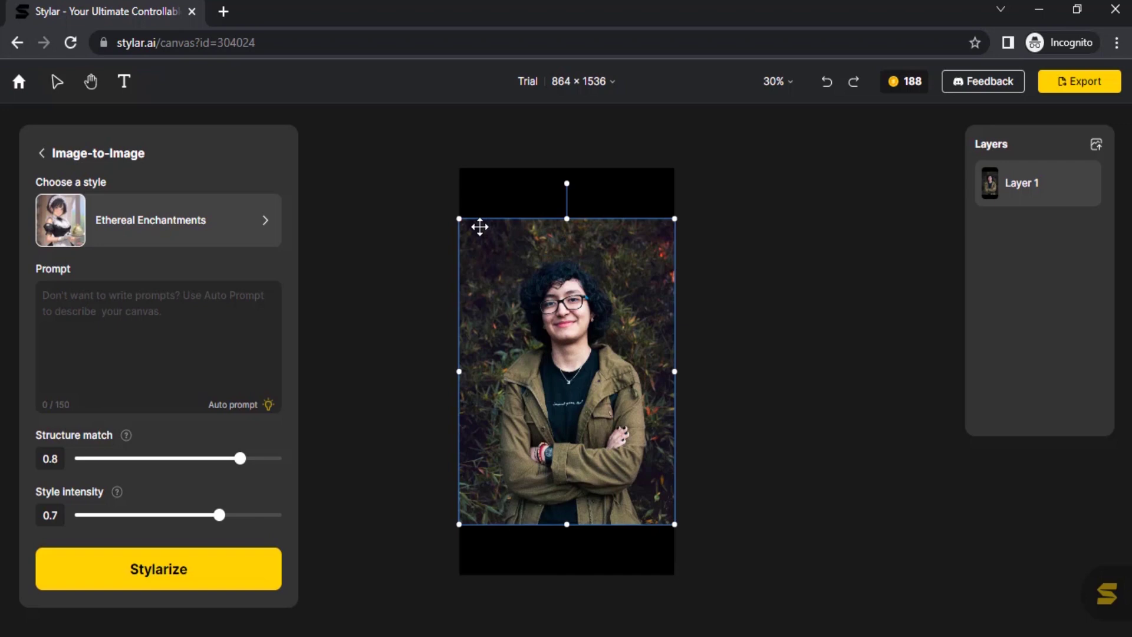
drag(480, 227, 480, 176)
drag(459, 473, 420, 575)
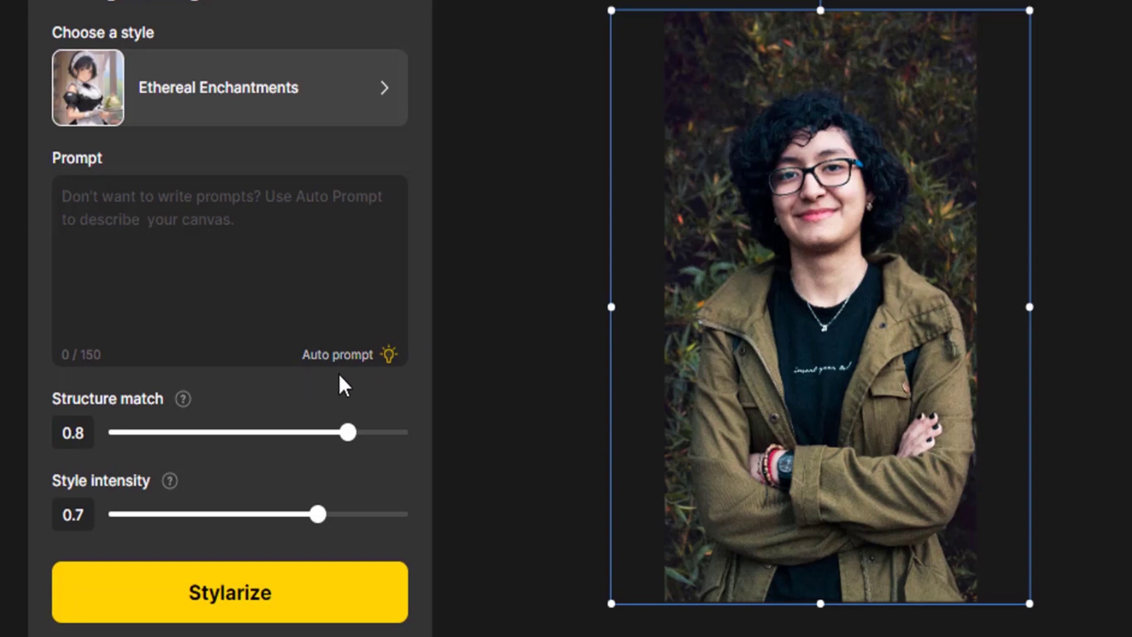
Auto-generate a prompt describing the curly-haired woman in glasses and jacket outdoors.
click(361, 363)
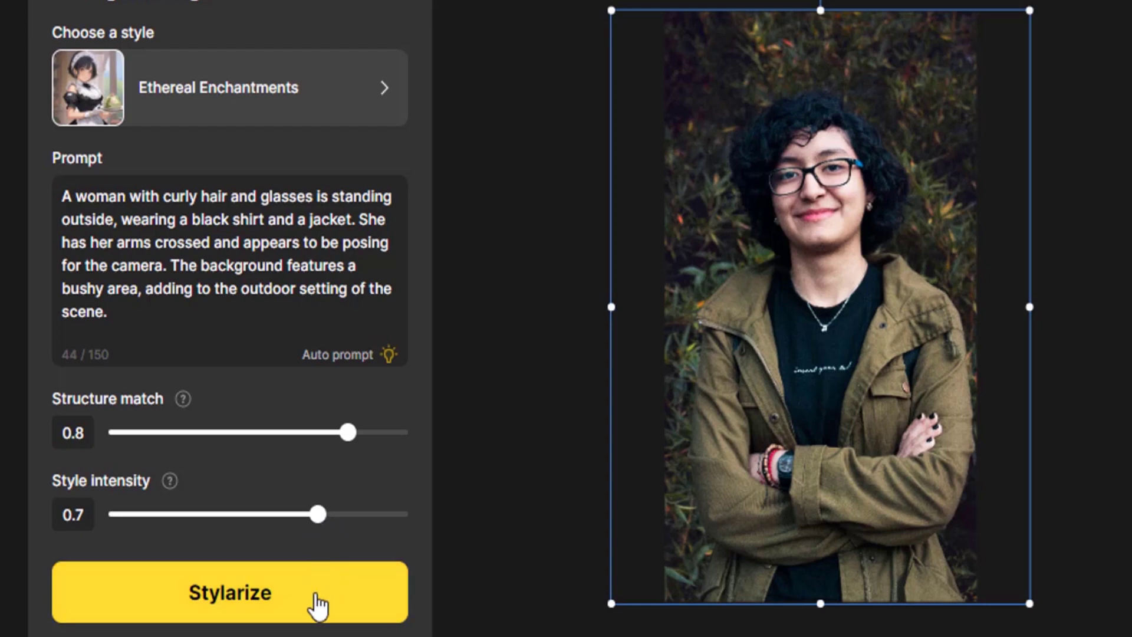
Stylize the portrait with Ethereal Enchantments, preview the four results and pick the bottom-left one.
click(318, 604)
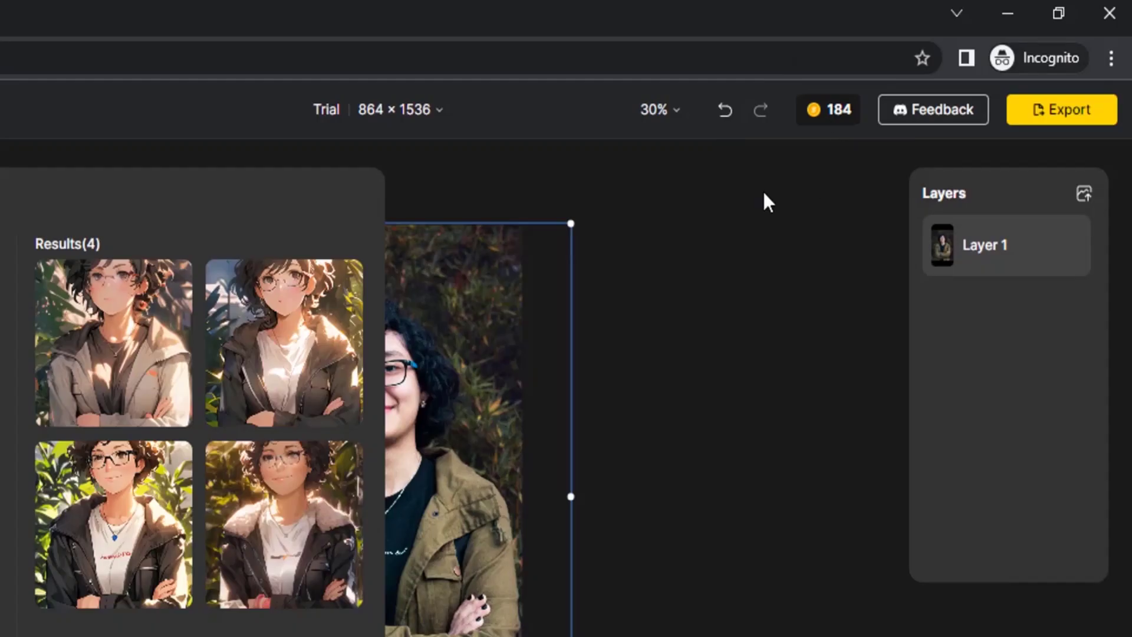
click(112, 383)
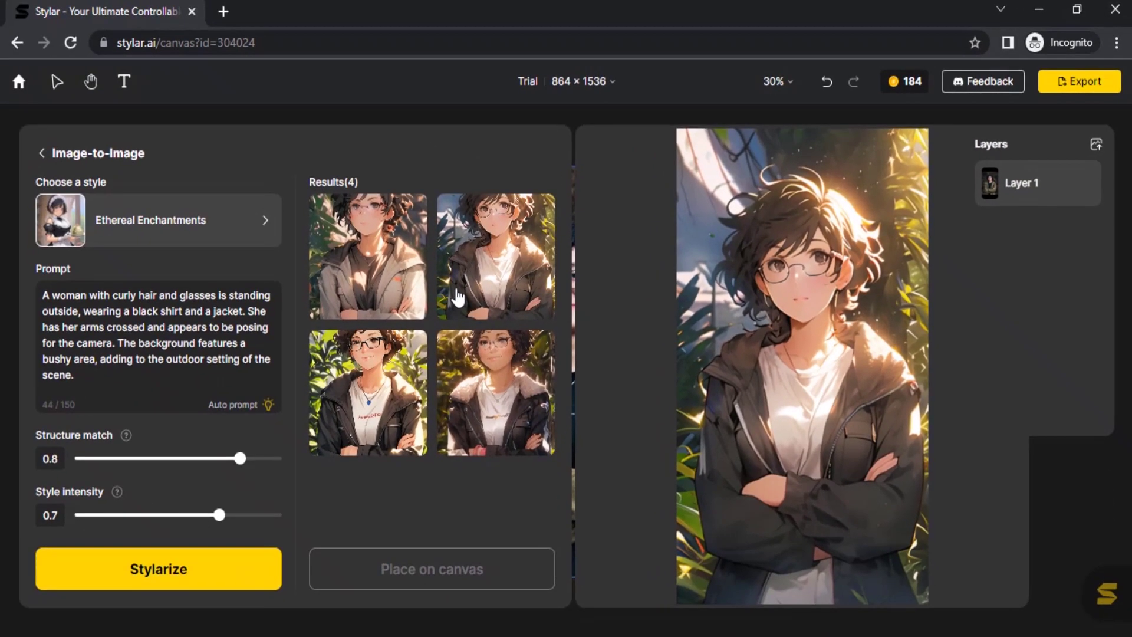
click(217, 459)
click(373, 355)
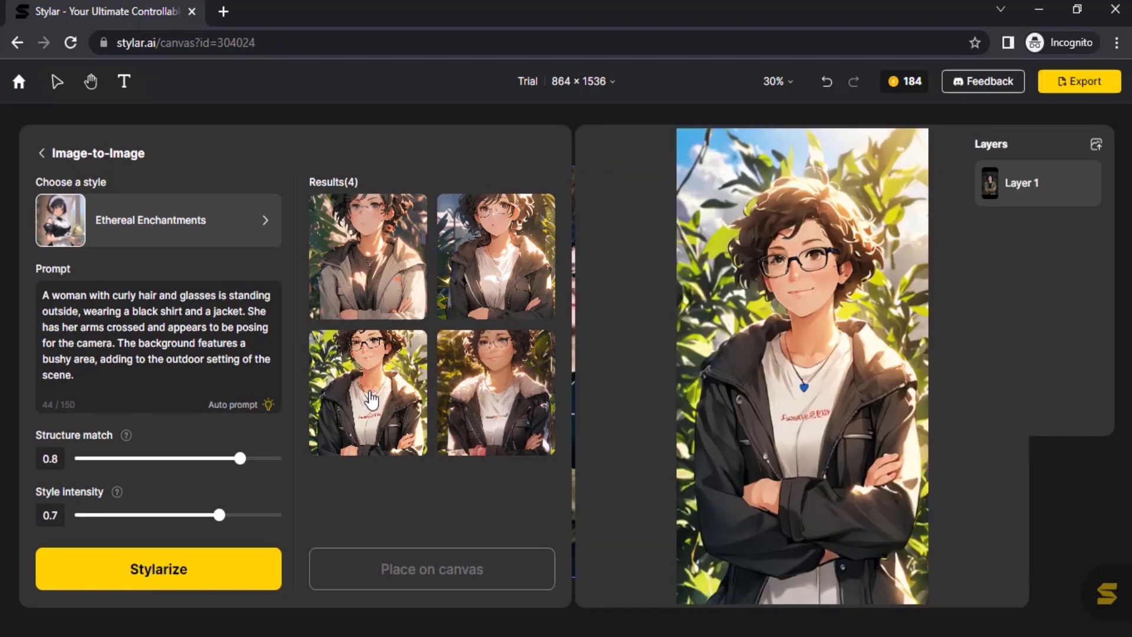
click(371, 390)
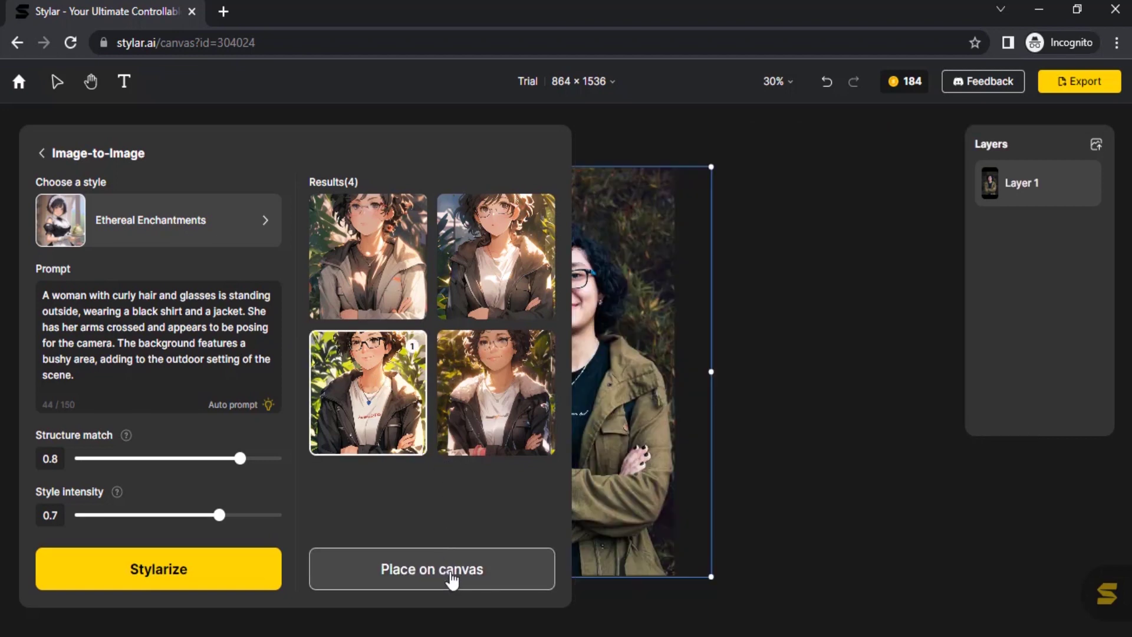
Place the picked result on the canvas as Layer 2, save it as Layer 2.png and view it in a new tab.
click(451, 576)
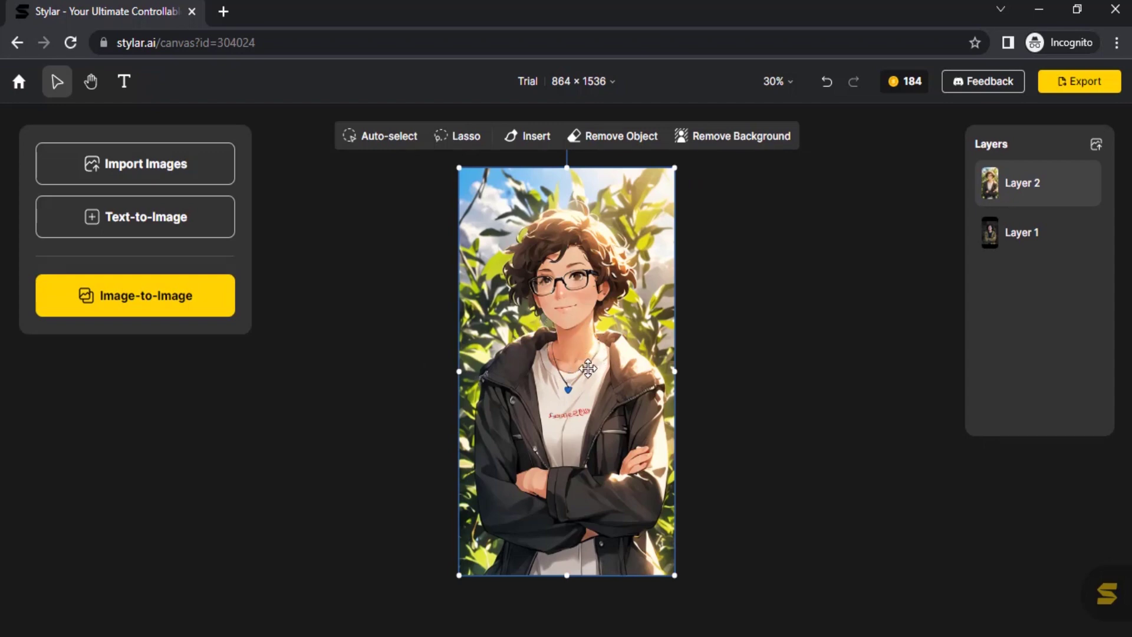
click(1032, 258)
click(572, 301)
right_click(574, 299)
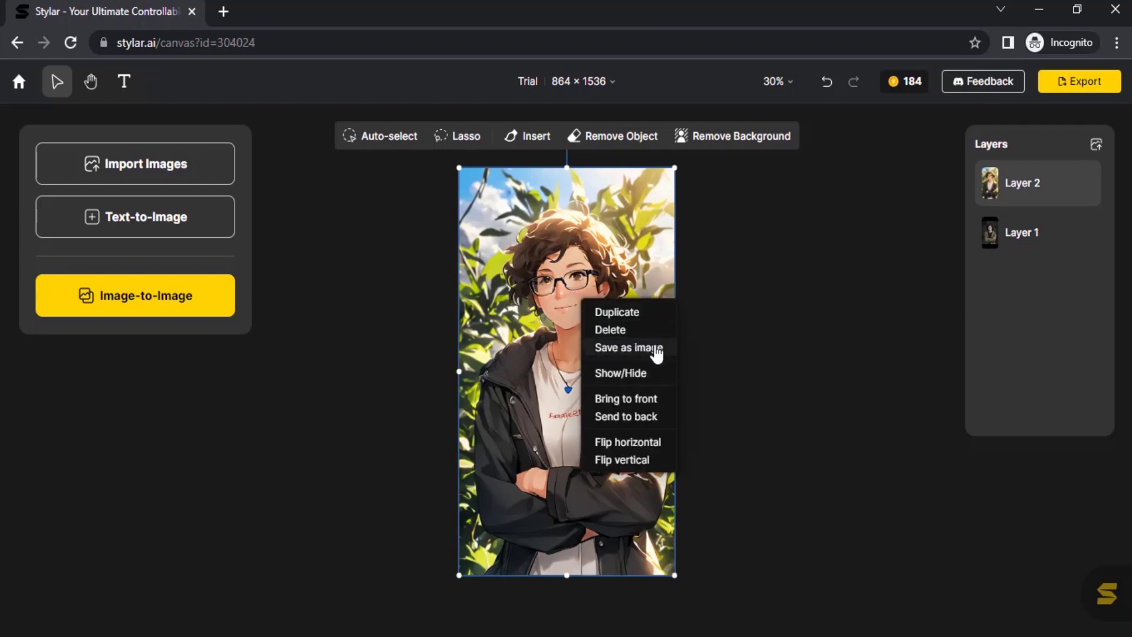
click(655, 353)
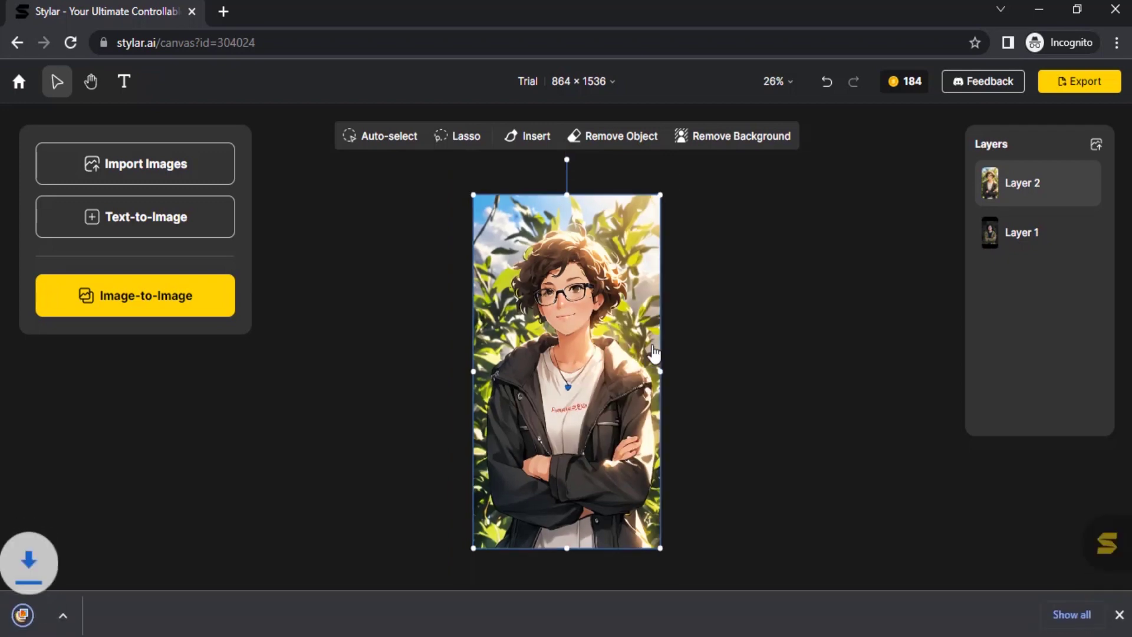
drag(126, 611, 268, 26)
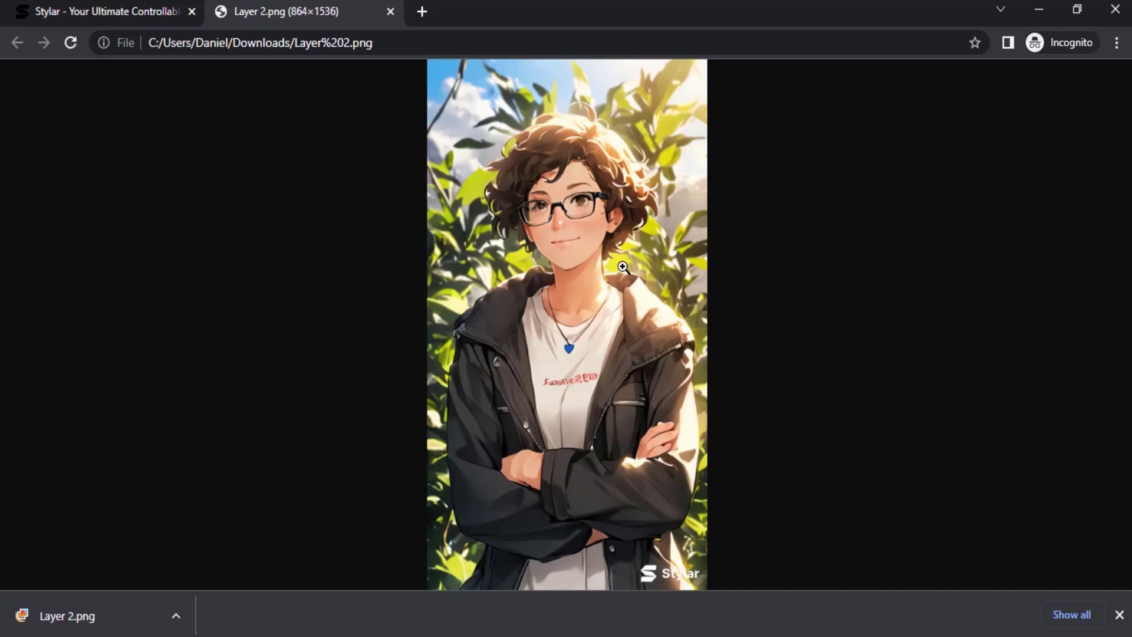
Close the Layer 2.png tab to return to the Stylar Trial canvas.
click(391, 12)
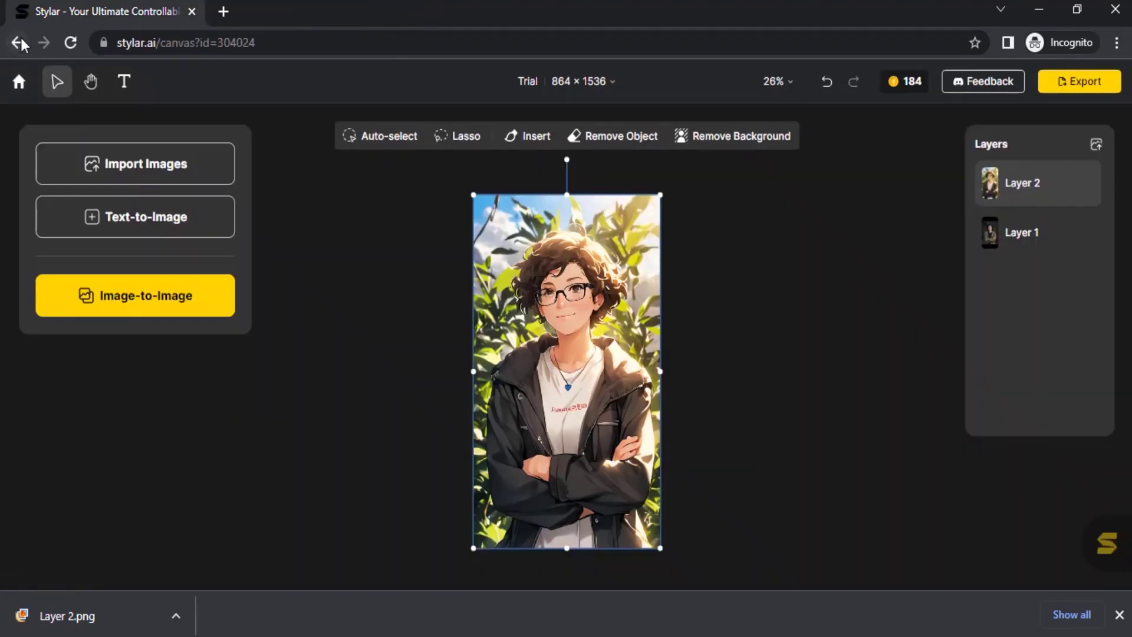
Go back to the Stylar home gallery and open the Impasto Comics style details.
click(19, 81)
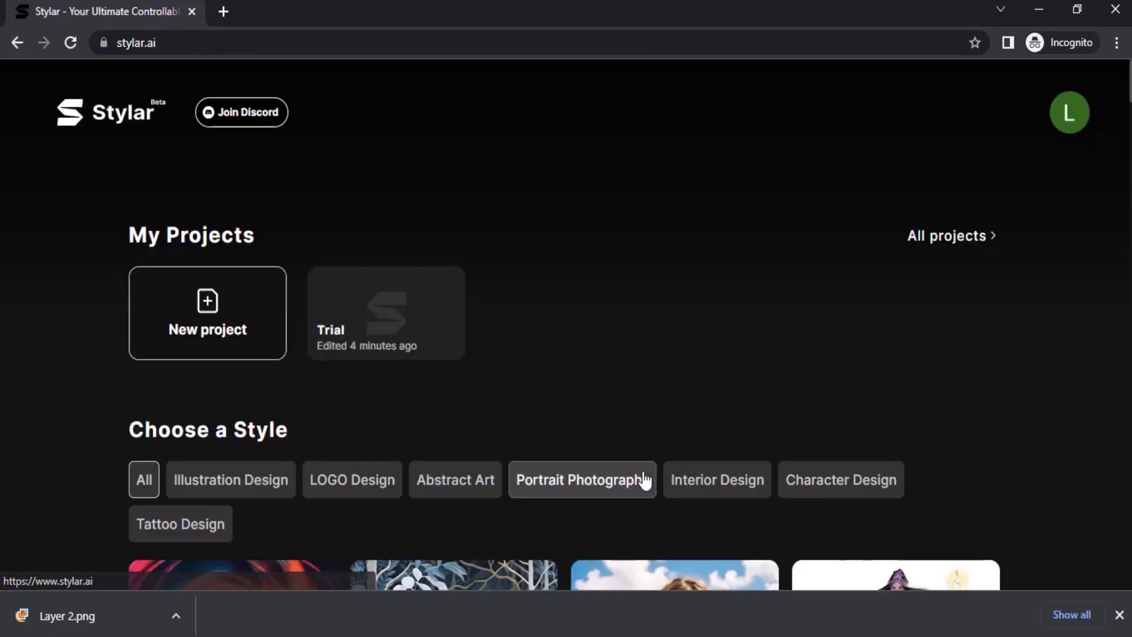
scroll(618, 467, down, 7)
scroll(618, 468, down, 15)
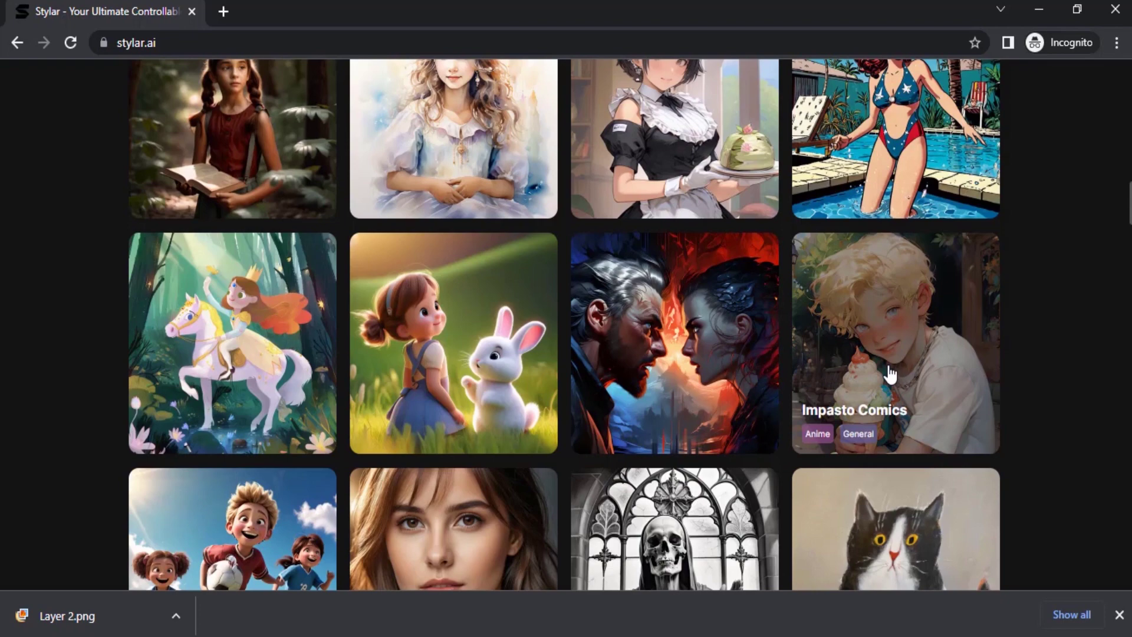
scroll(894, 362, up, 3)
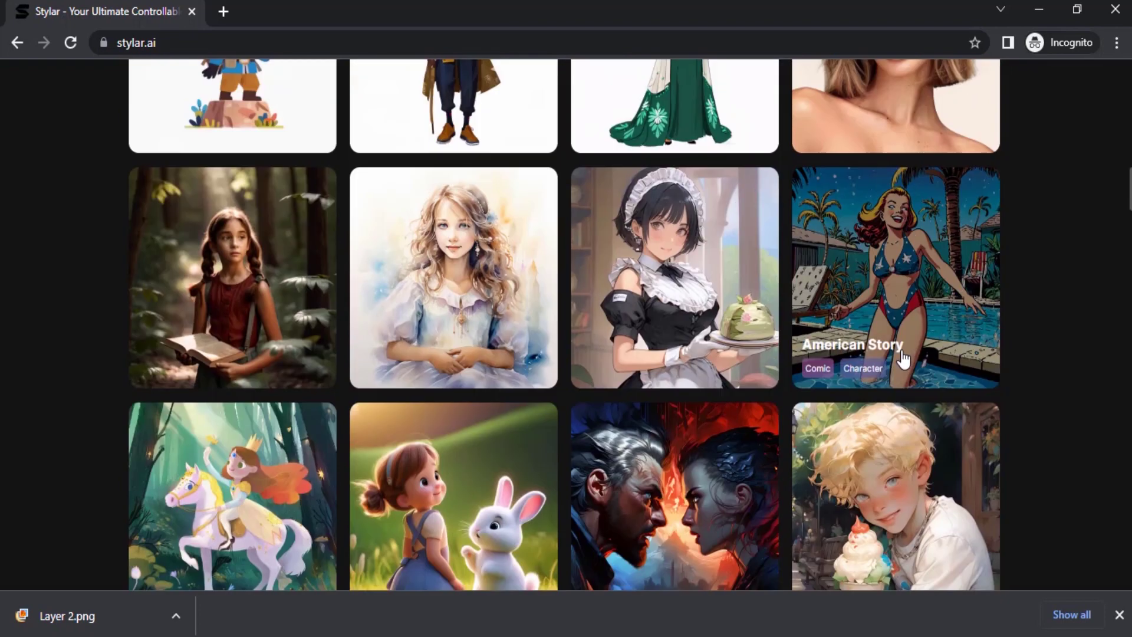
scroll(894, 362, down, 1)
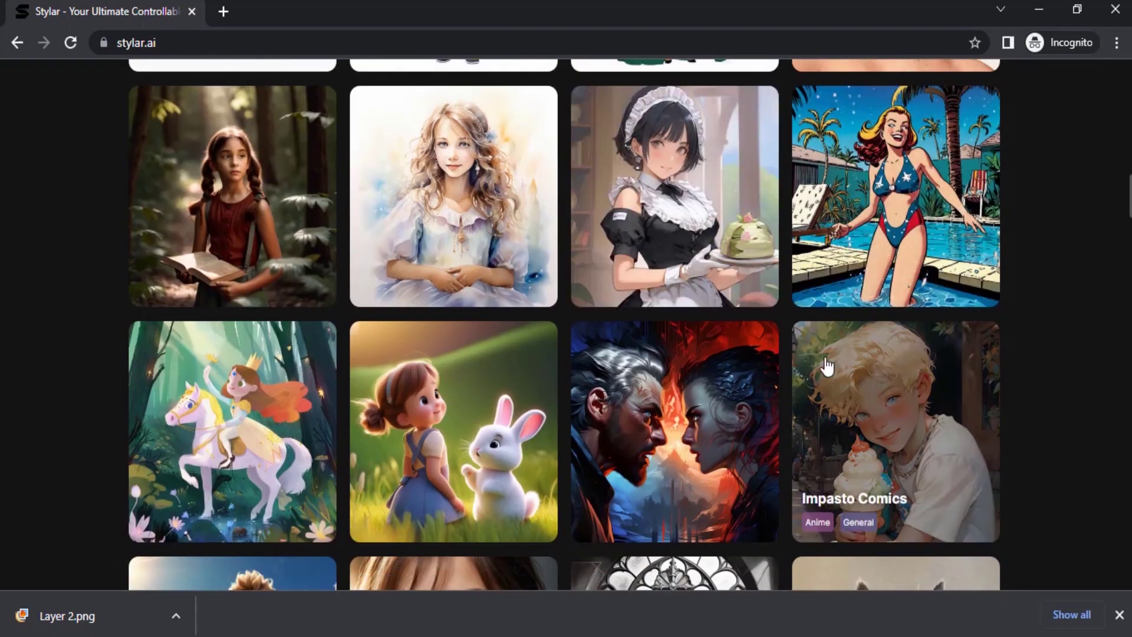
click(950, 417)
scroll(478, 431, down, 1)
scroll(465, 447, down, 3)
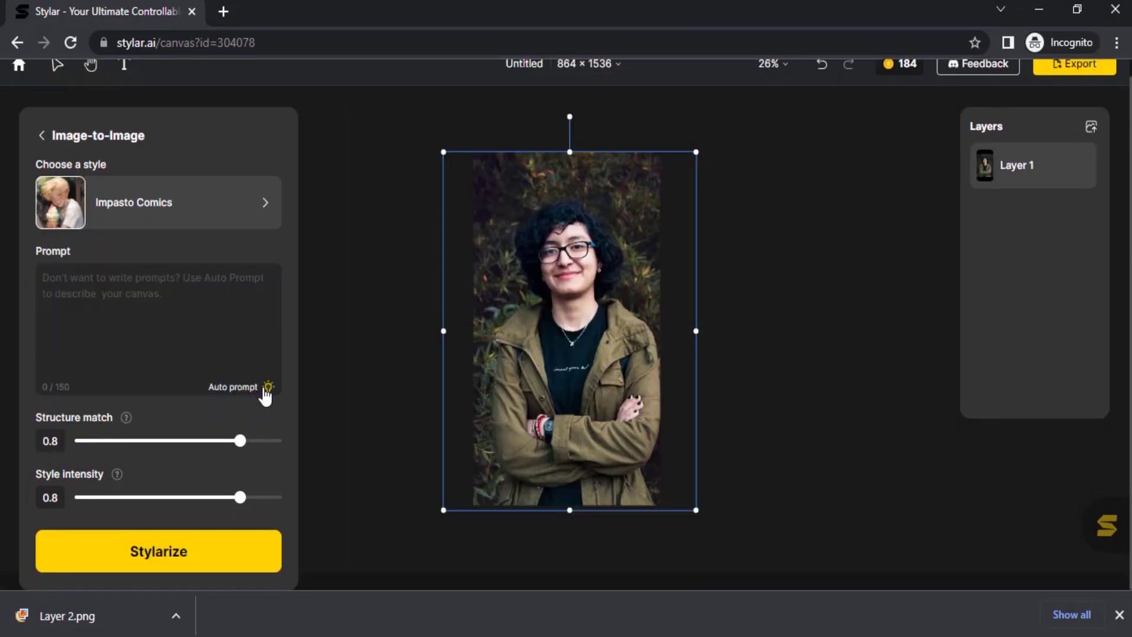
Auto-generate a prompt from the portrait and produce four Impasto Comics results.
click(267, 389)
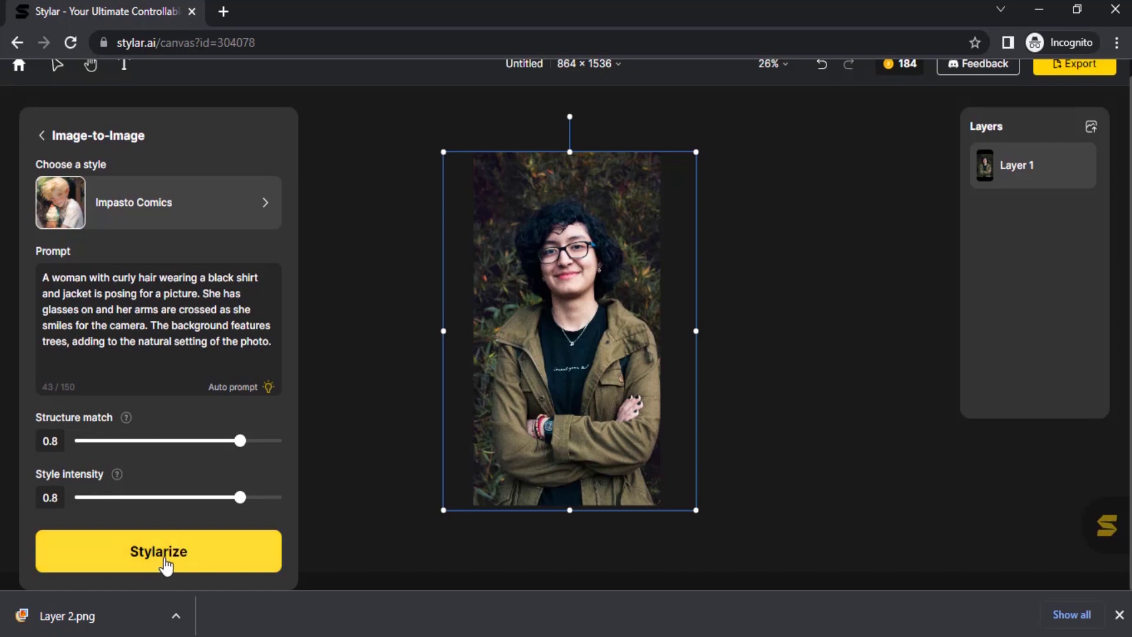
click(165, 566)
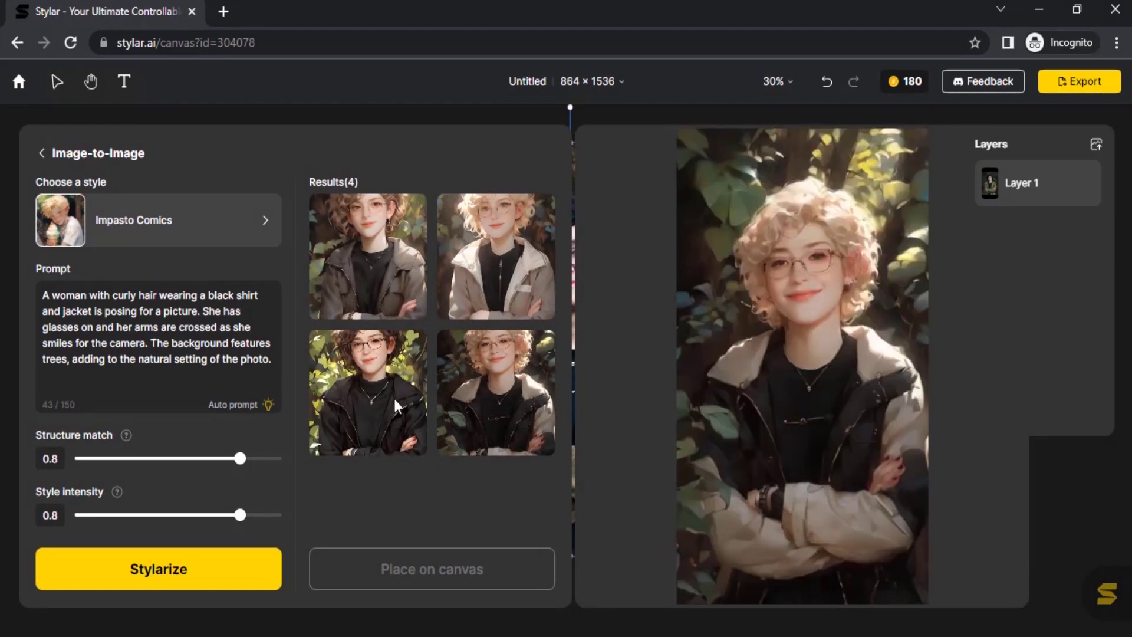
Place only the bottom-left Impasto Comics result, with dark curly hair and black jacket, on the canvas.
click(347, 282)
click(461, 282)
click(502, 401)
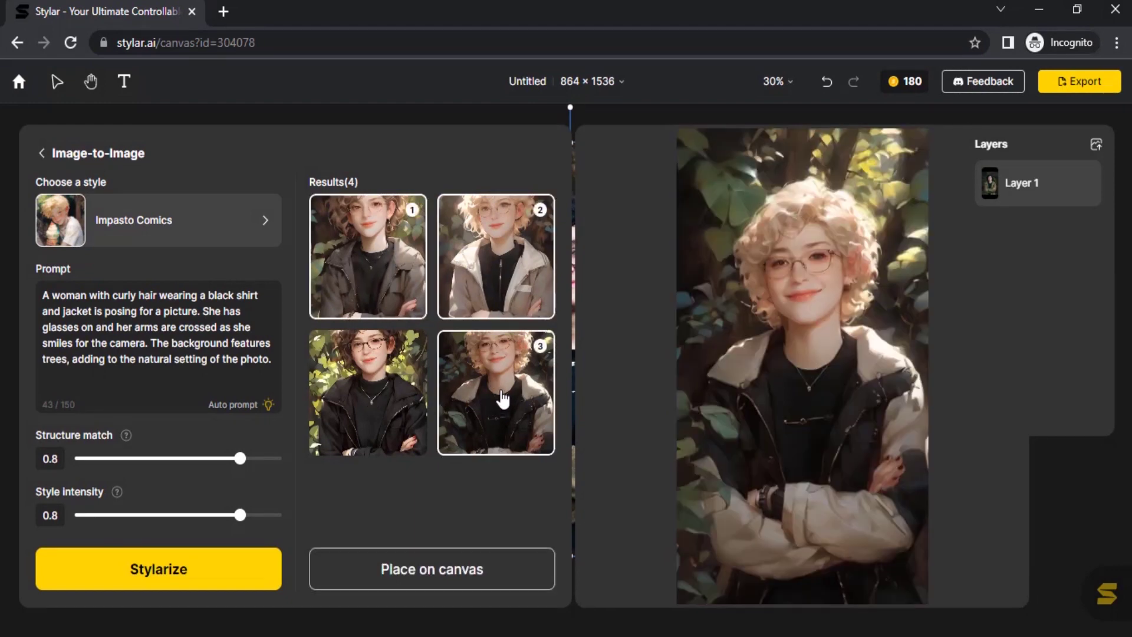
click(402, 389)
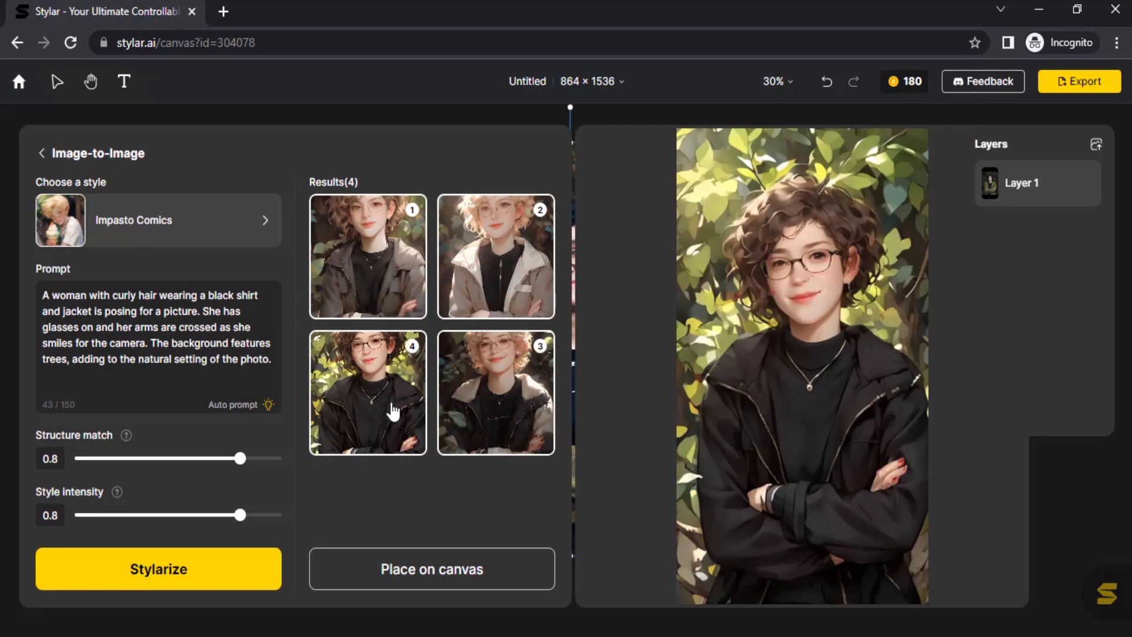
click(390, 389)
click(391, 394)
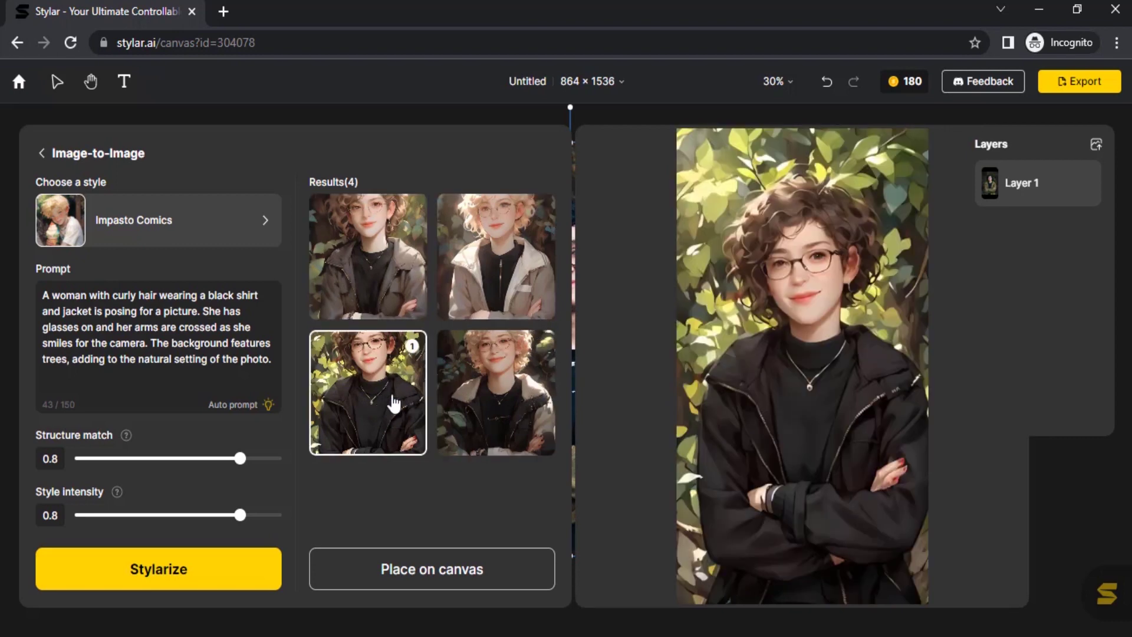
click(450, 566)
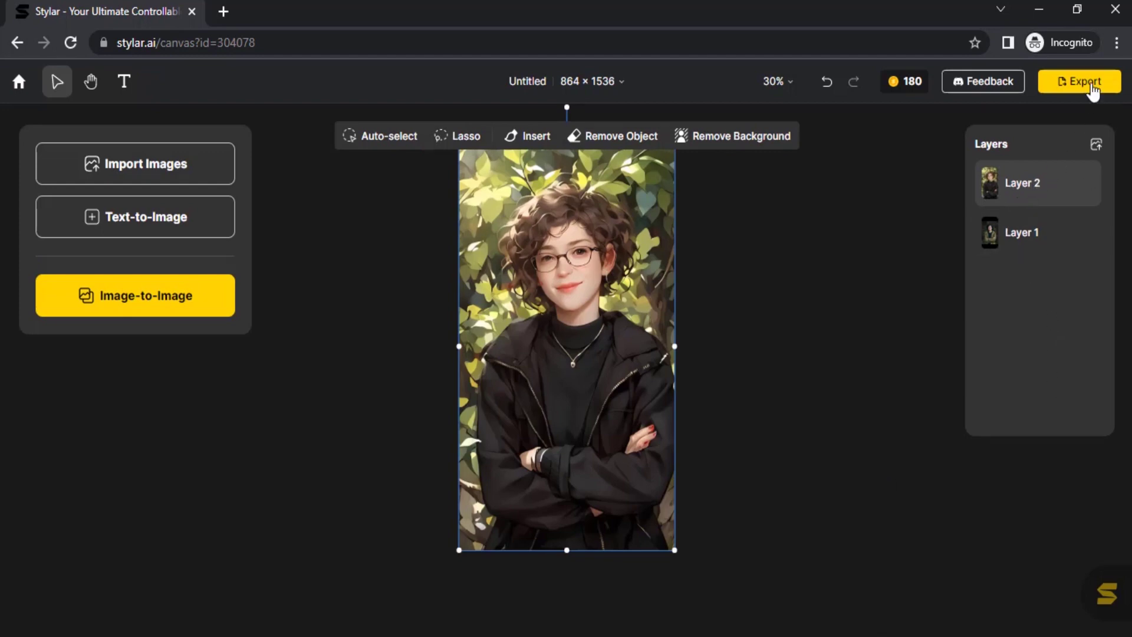
Export the placed image as a JPG at 3x image size.
right_click(636, 295)
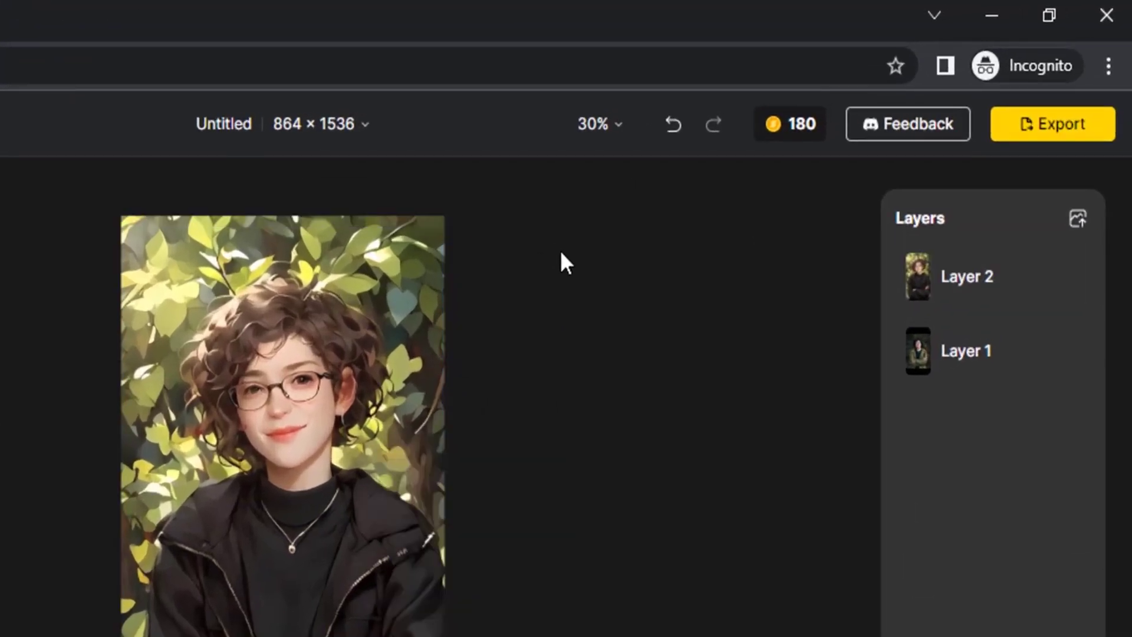
click(1081, 81)
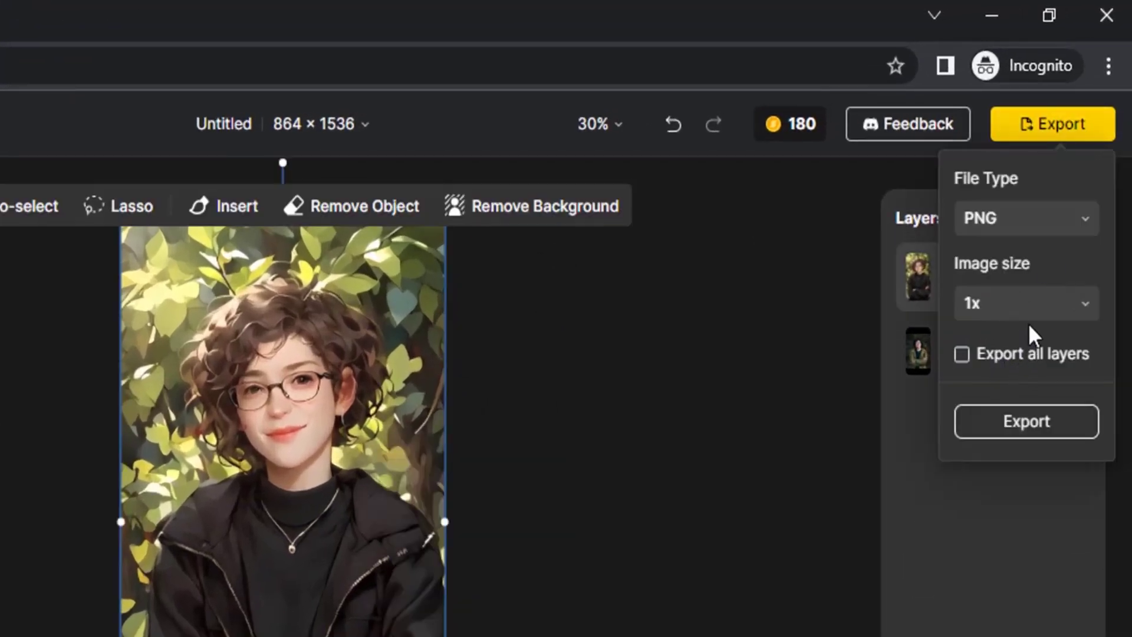
click(1075, 229)
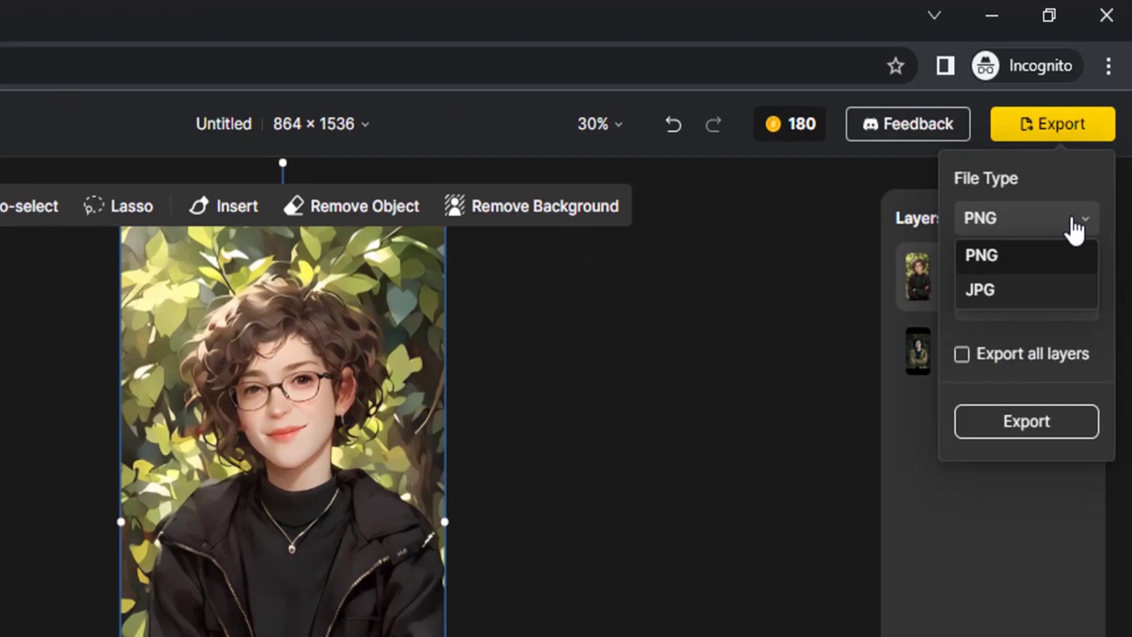
click(1004, 301)
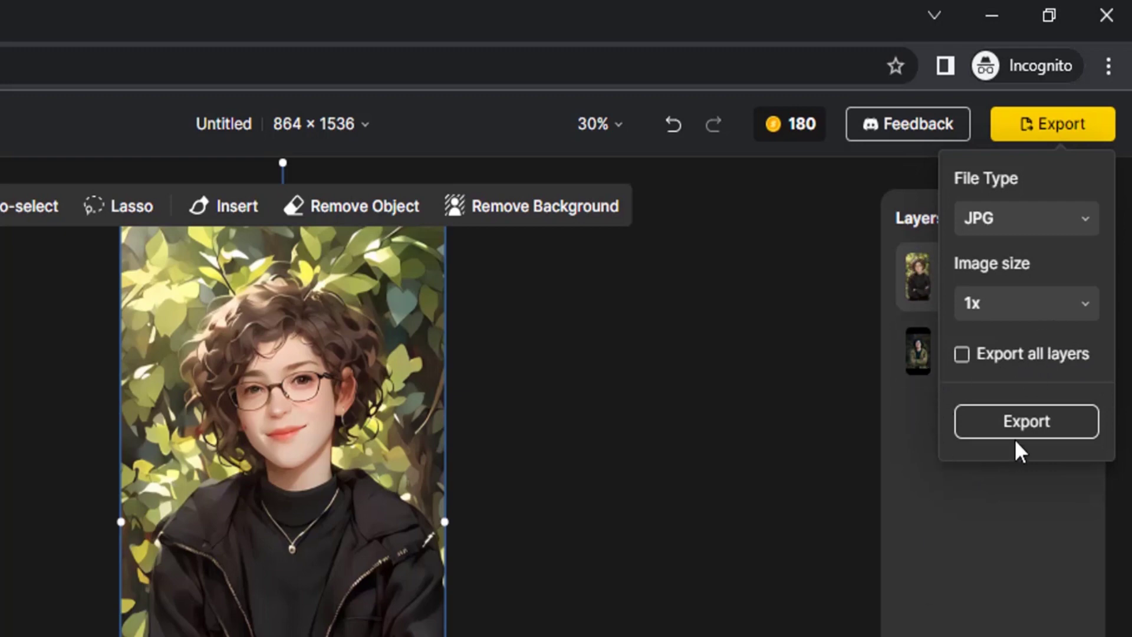
click(1023, 310)
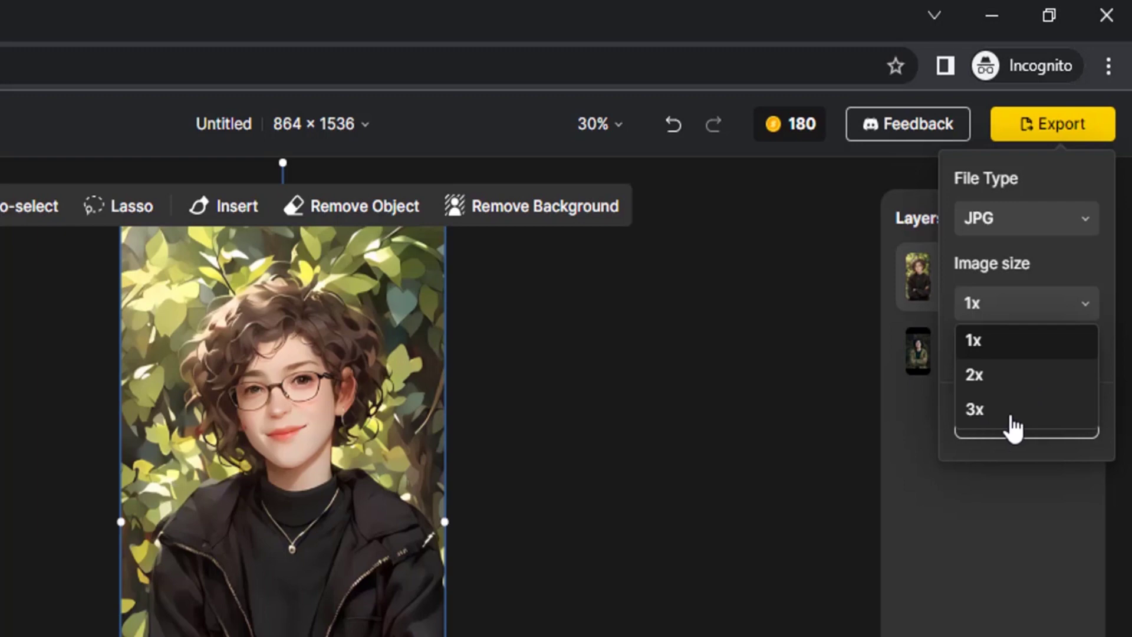
click(981, 410)
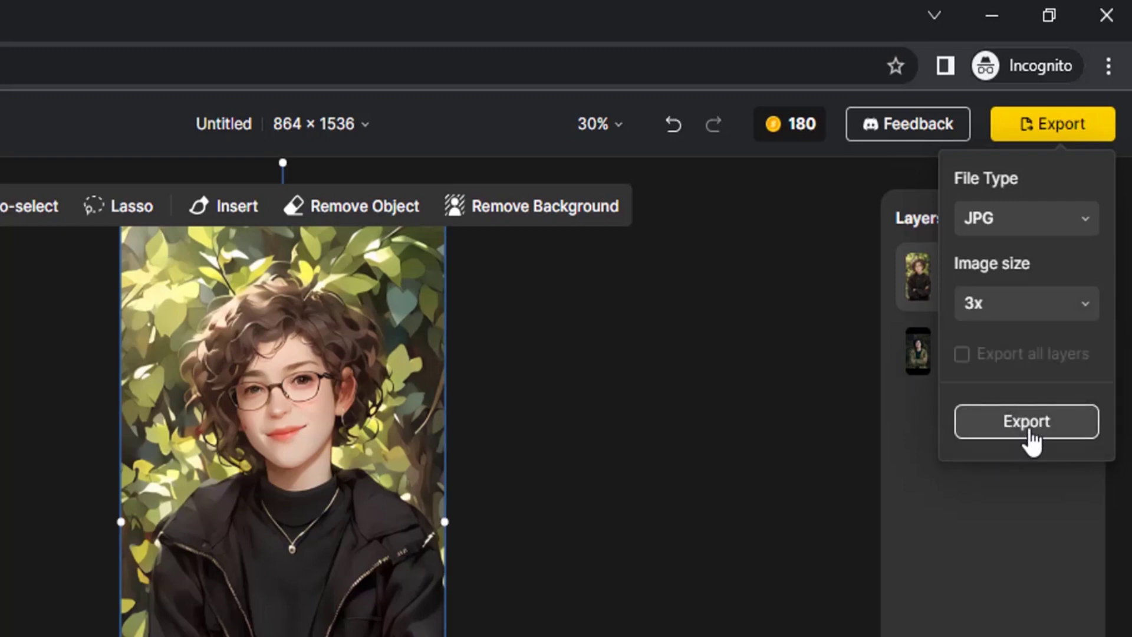
click(1030, 436)
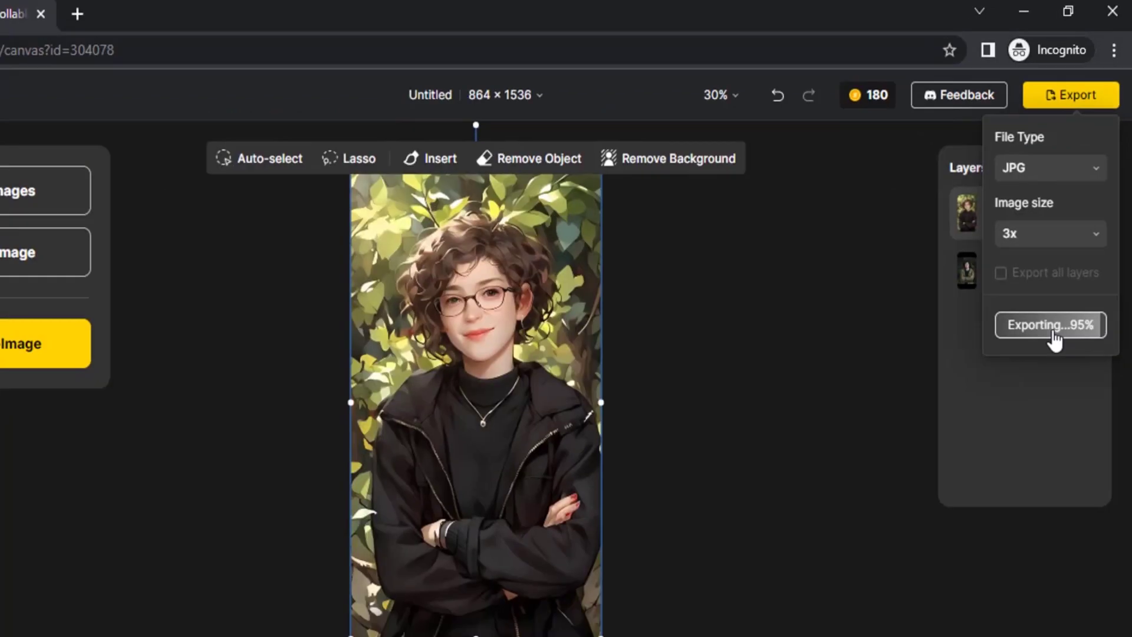
Open the downloaded Untitled_3x.jpg (2592 × 4608) in Chrome, then return to the Stylar canvas.
click(63, 617)
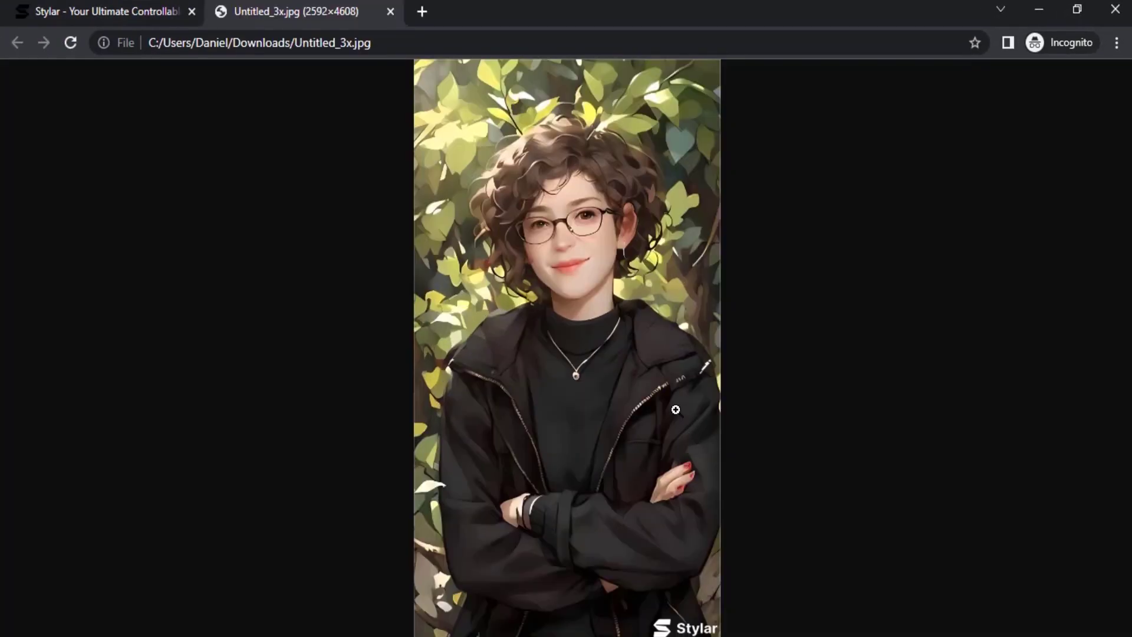
click(66, 25)
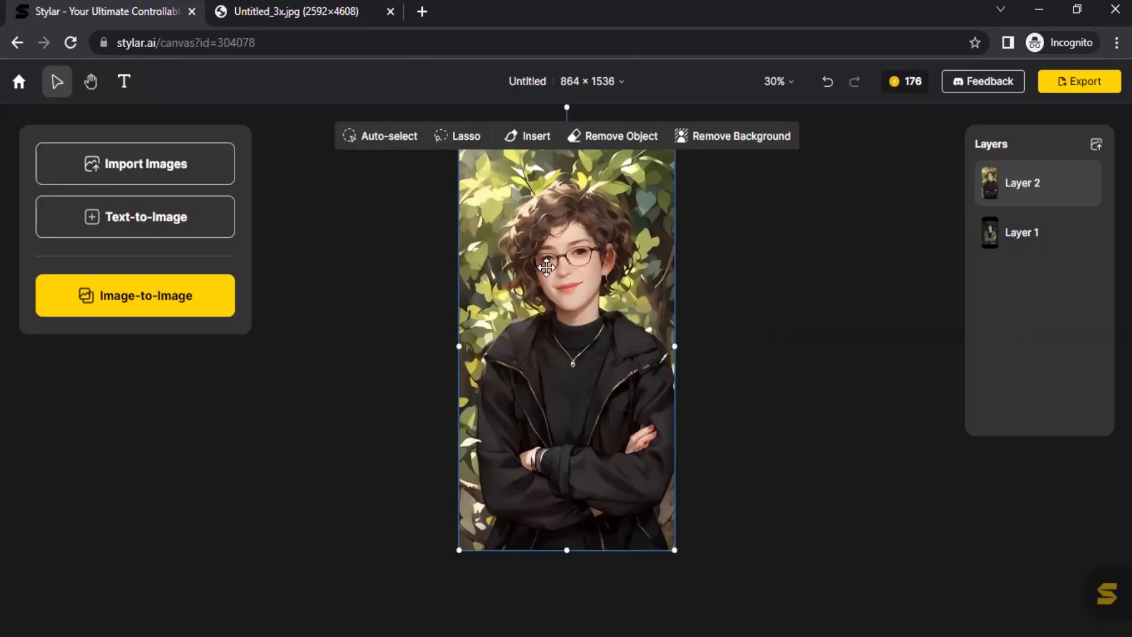